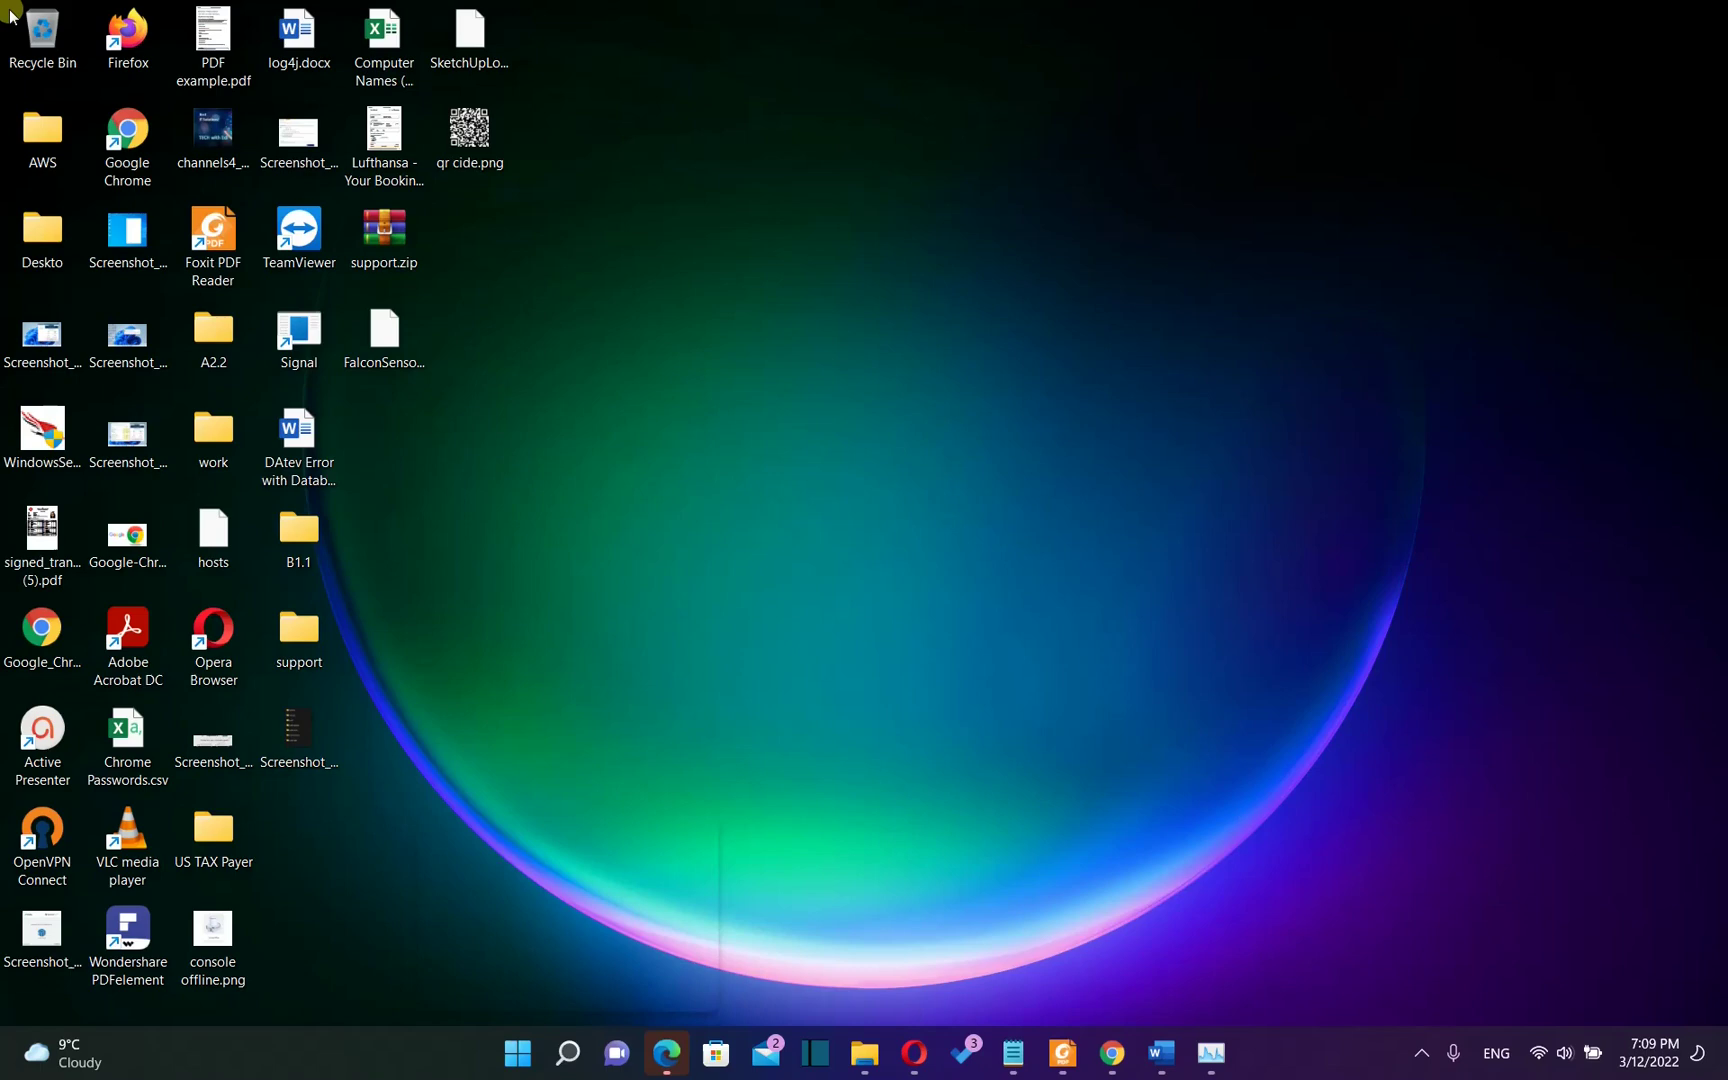
Launch Outlook by searching 'outlook' in Windows Start search
{"action": "left_click", "coordinate": [569, 1053]}
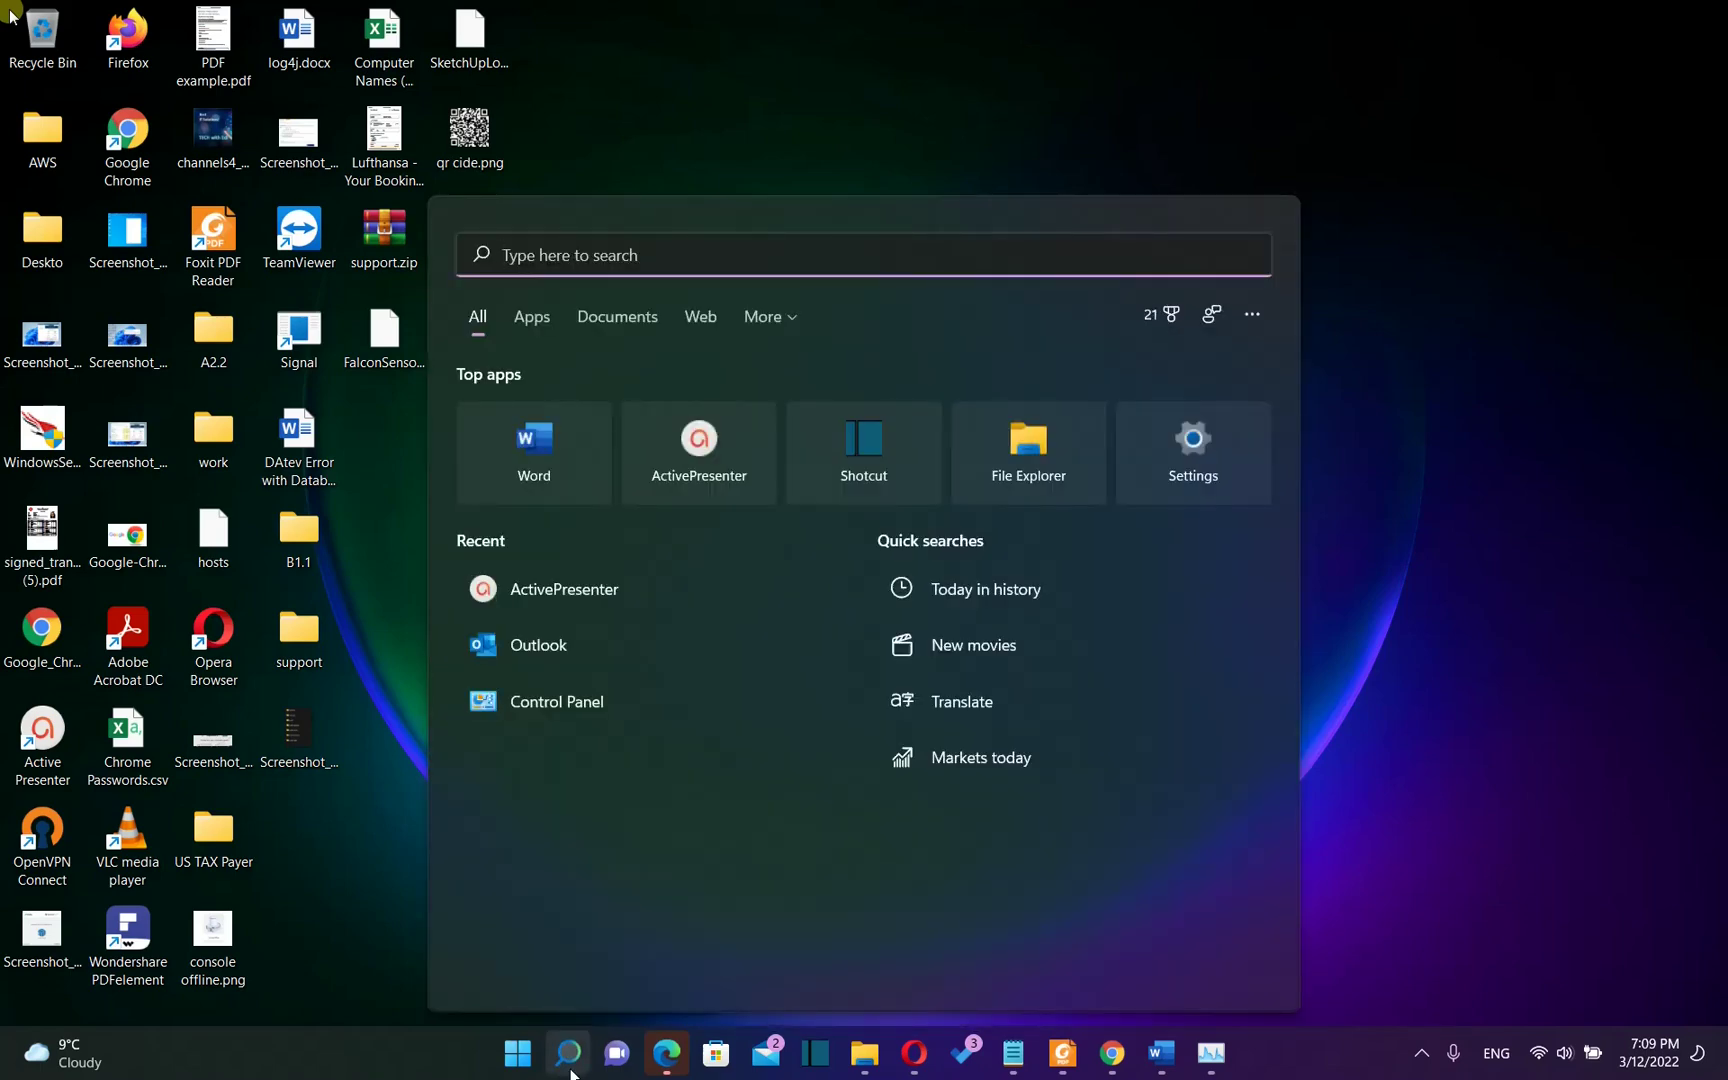
{"action": "type", "text": "outlook"}
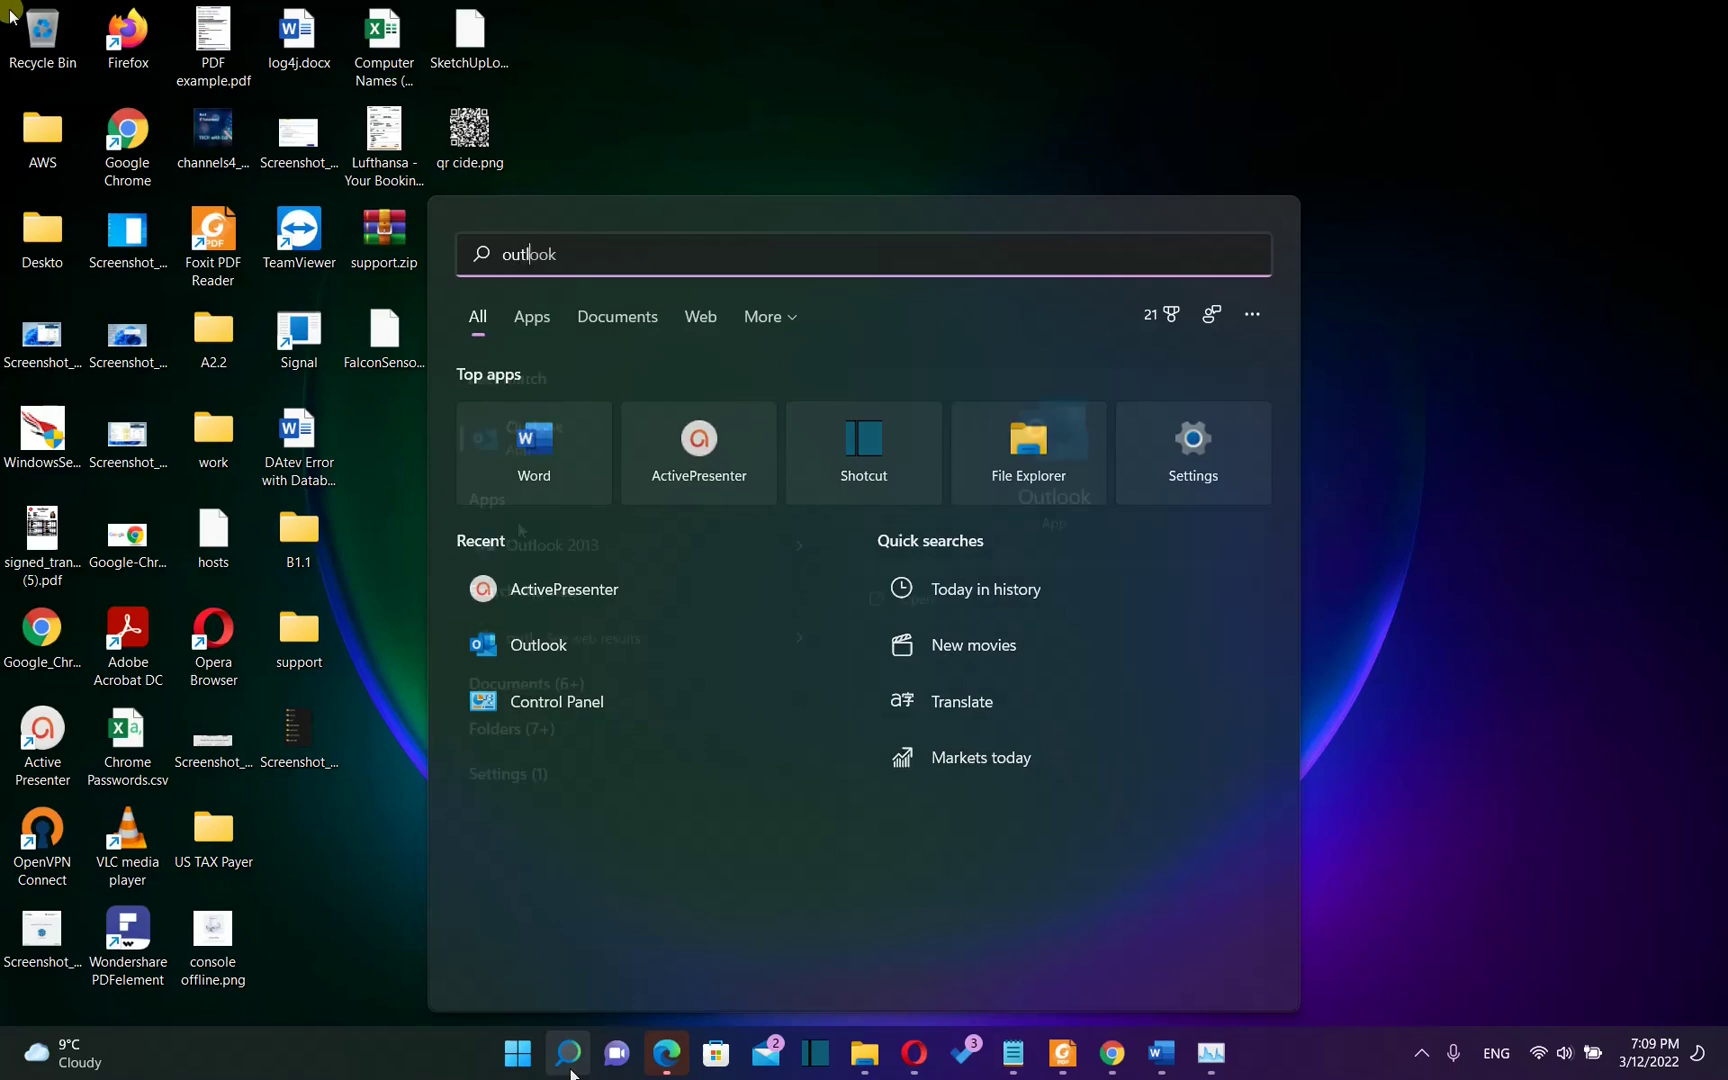
{"action": "key", "text": "Return"}
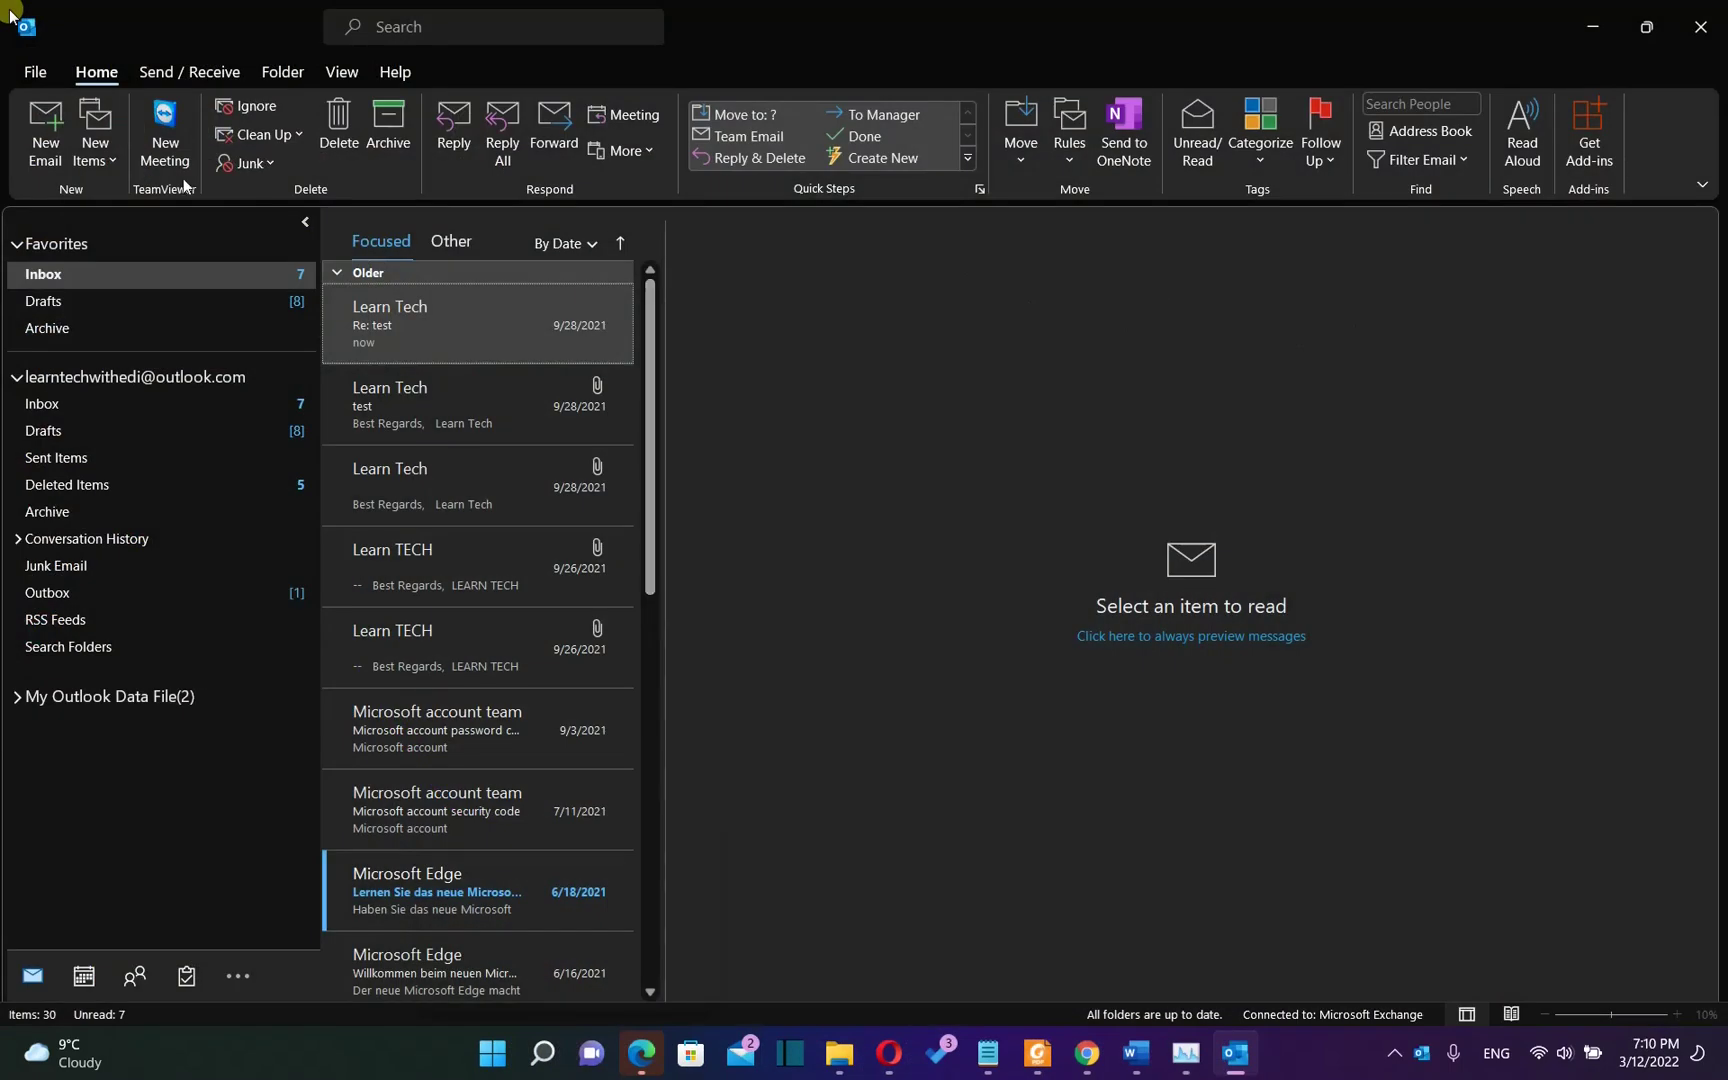
Open Account Settings from the File menu to list the Exchange email account
{"action": "left_click", "coordinate": [48, 74]}
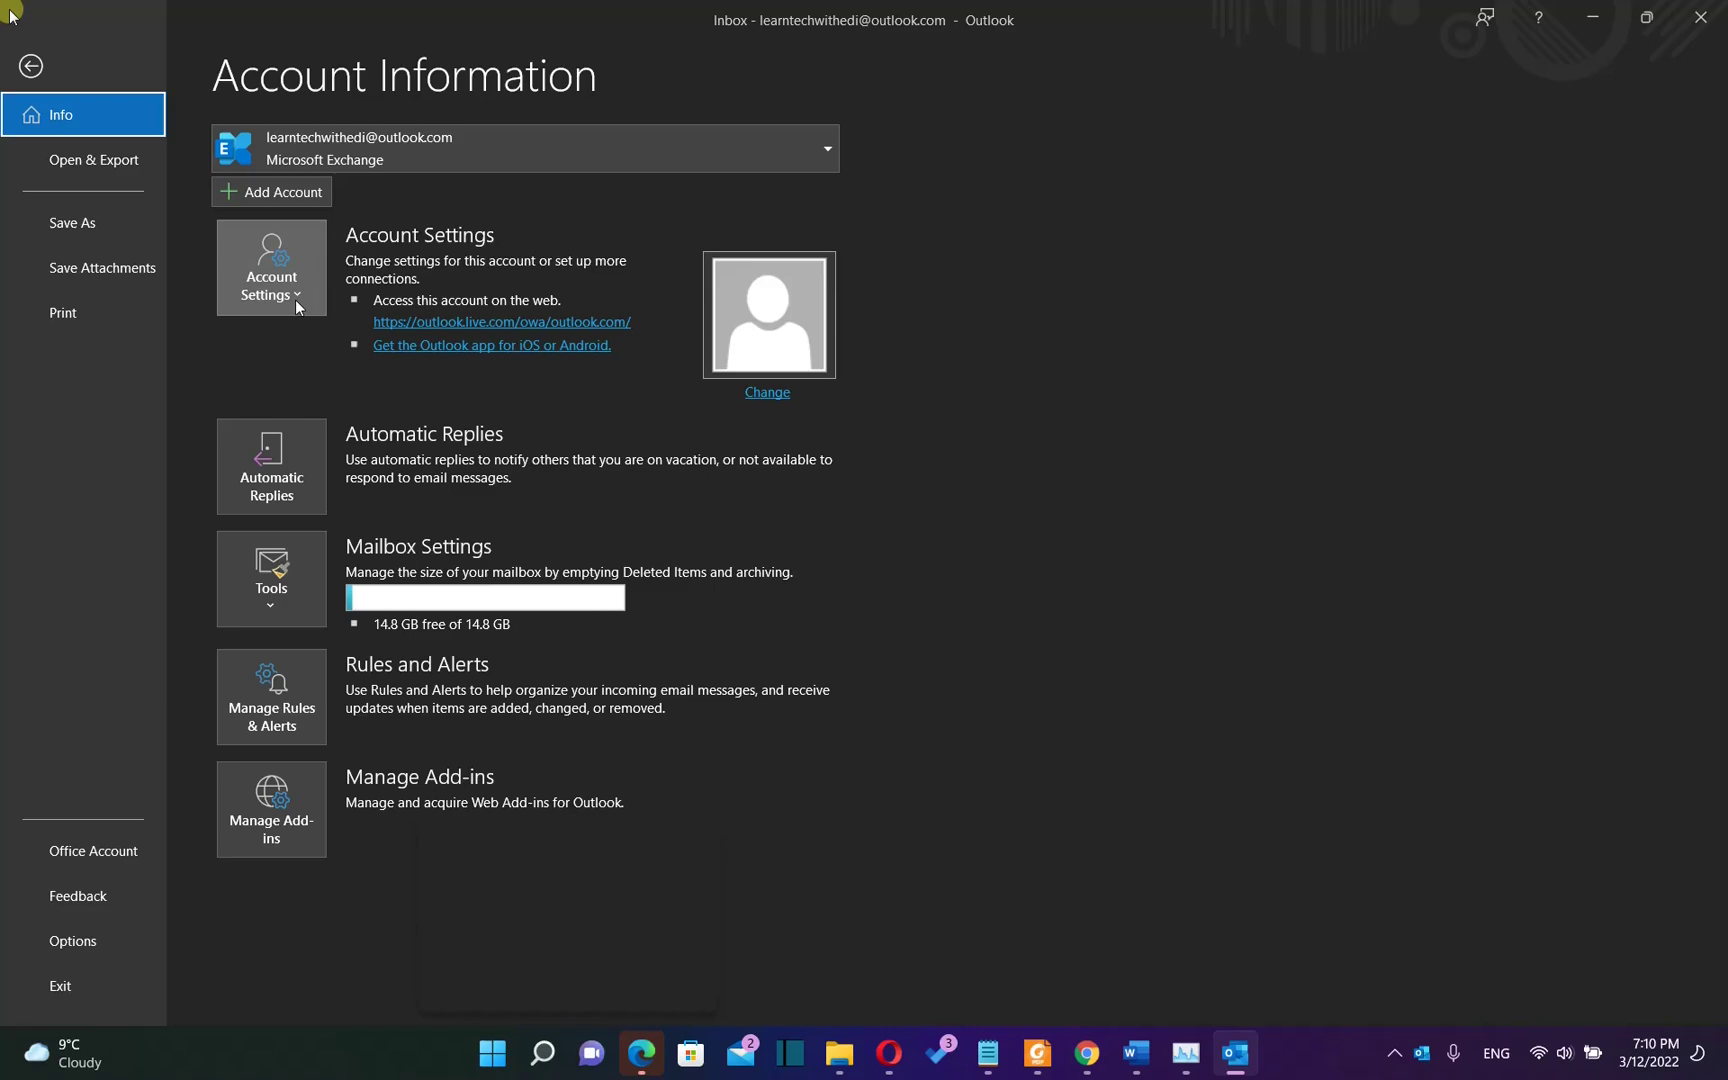
{"action": "left_click", "coordinate": [290, 296]}
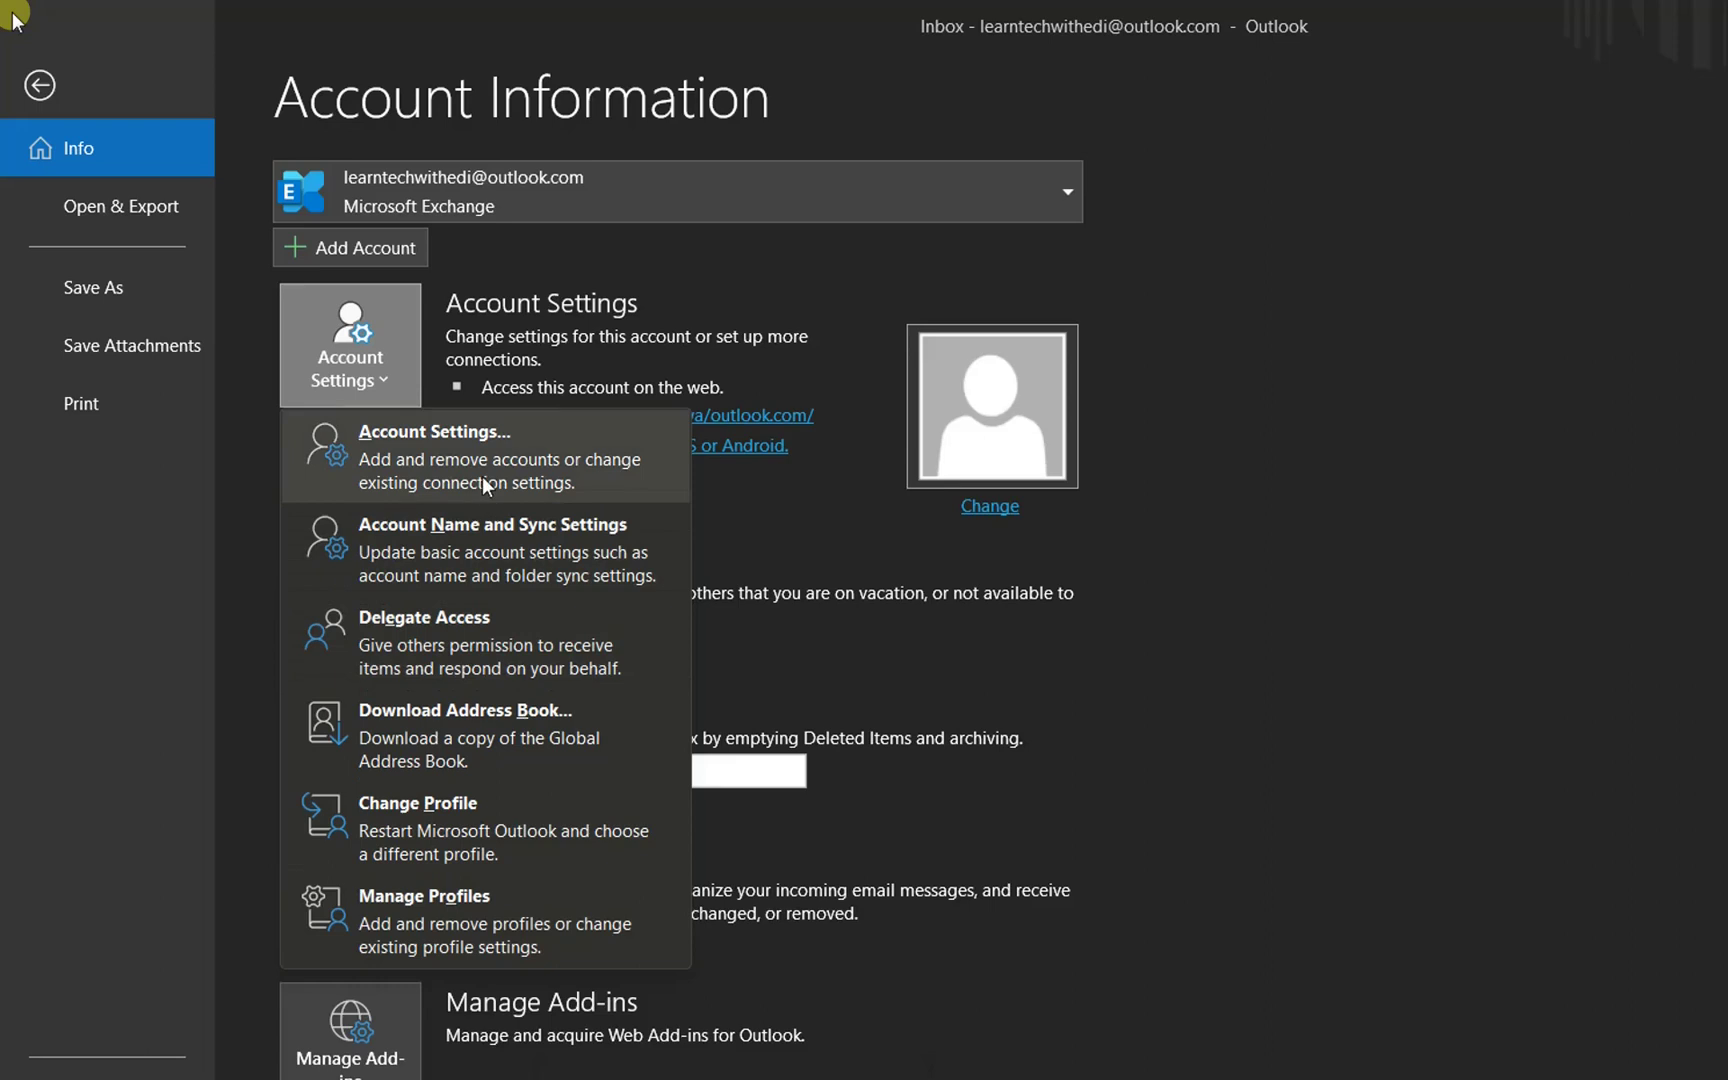
{"action": "left_click", "coordinate": [567, 482]}
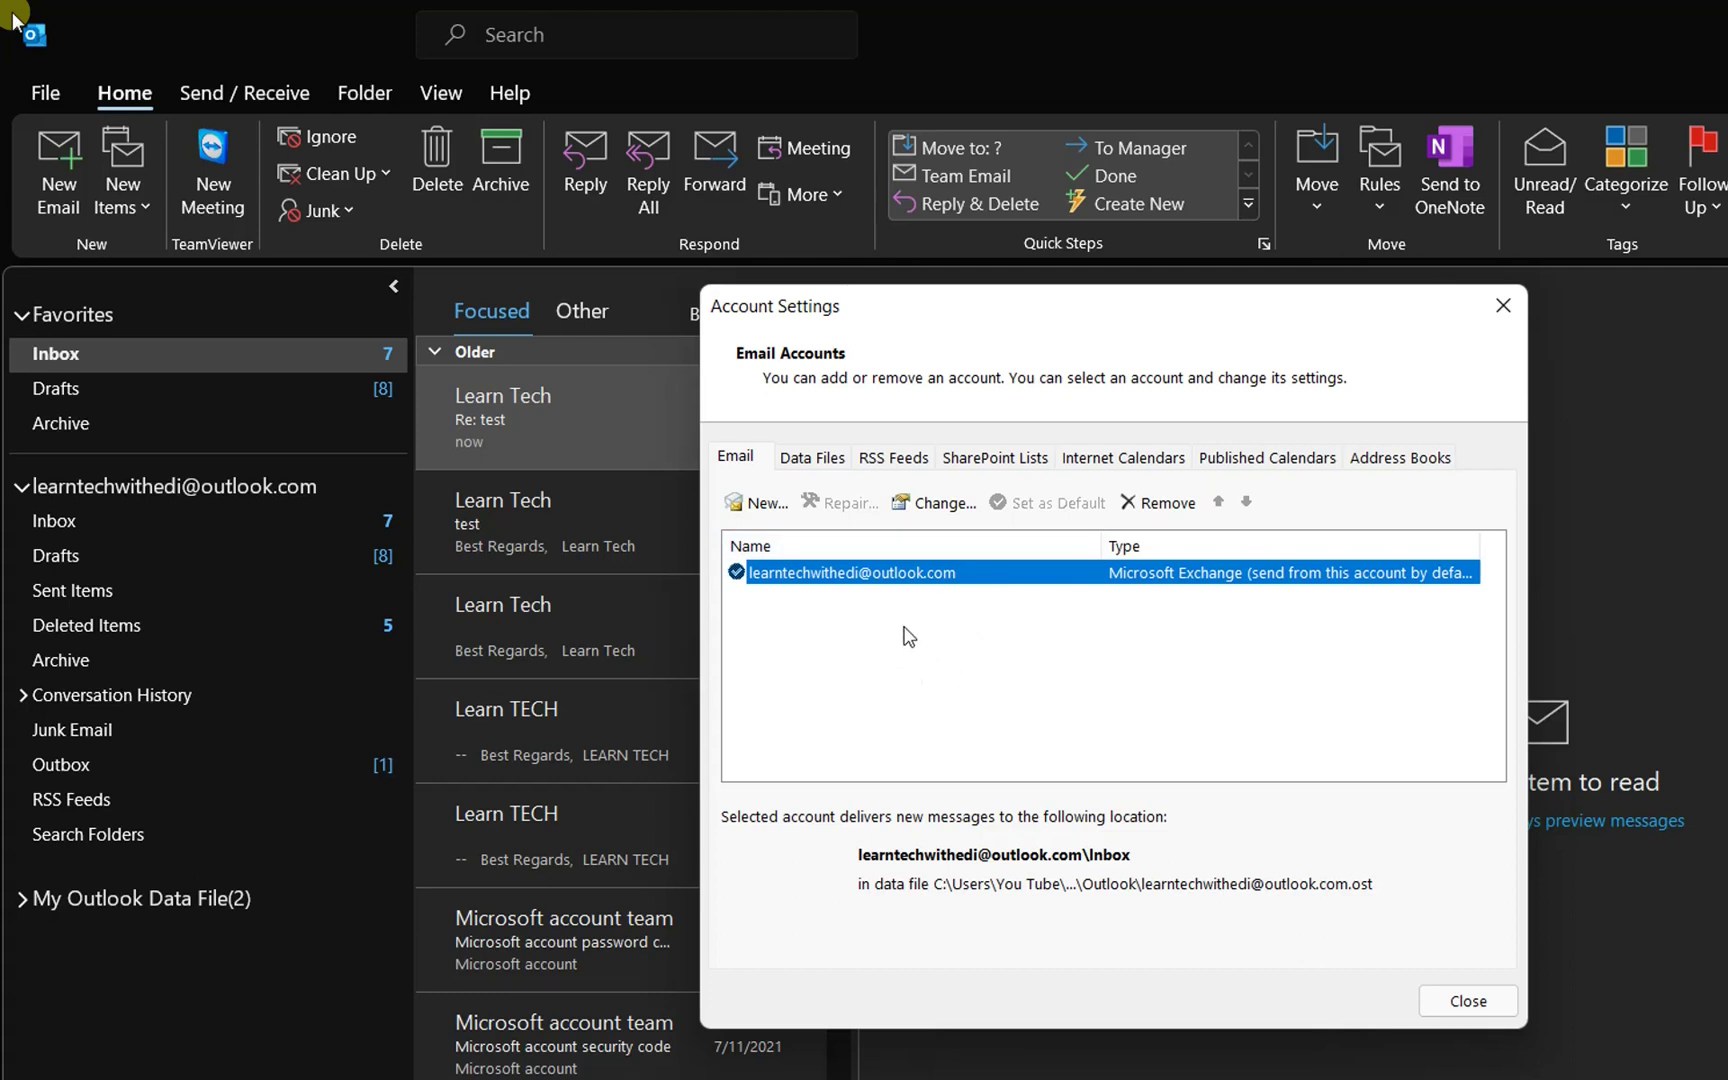
Start removing the Exchange account, decline the warning, and bring up Windows search
{"action": "left_click", "coordinate": [816, 611]}
{"action": "left_click", "coordinate": [1158, 502]}
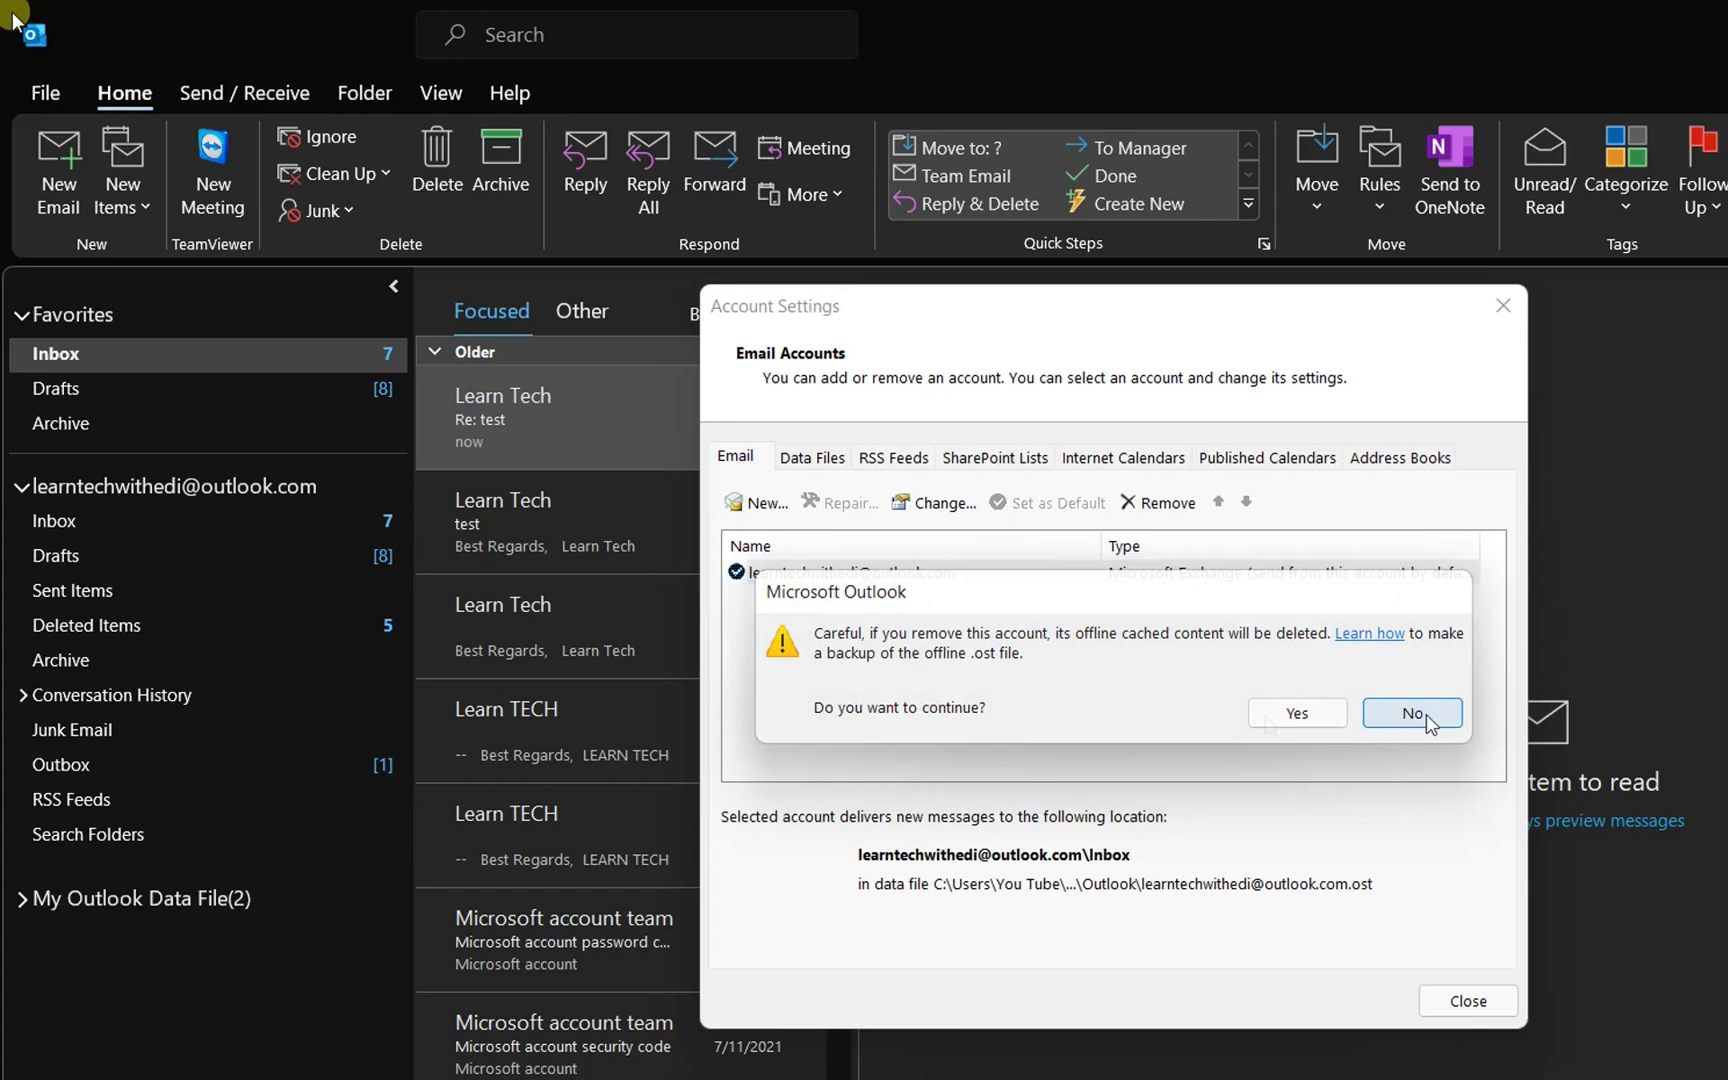
{"action": "left_click", "coordinate": [1413, 713]}
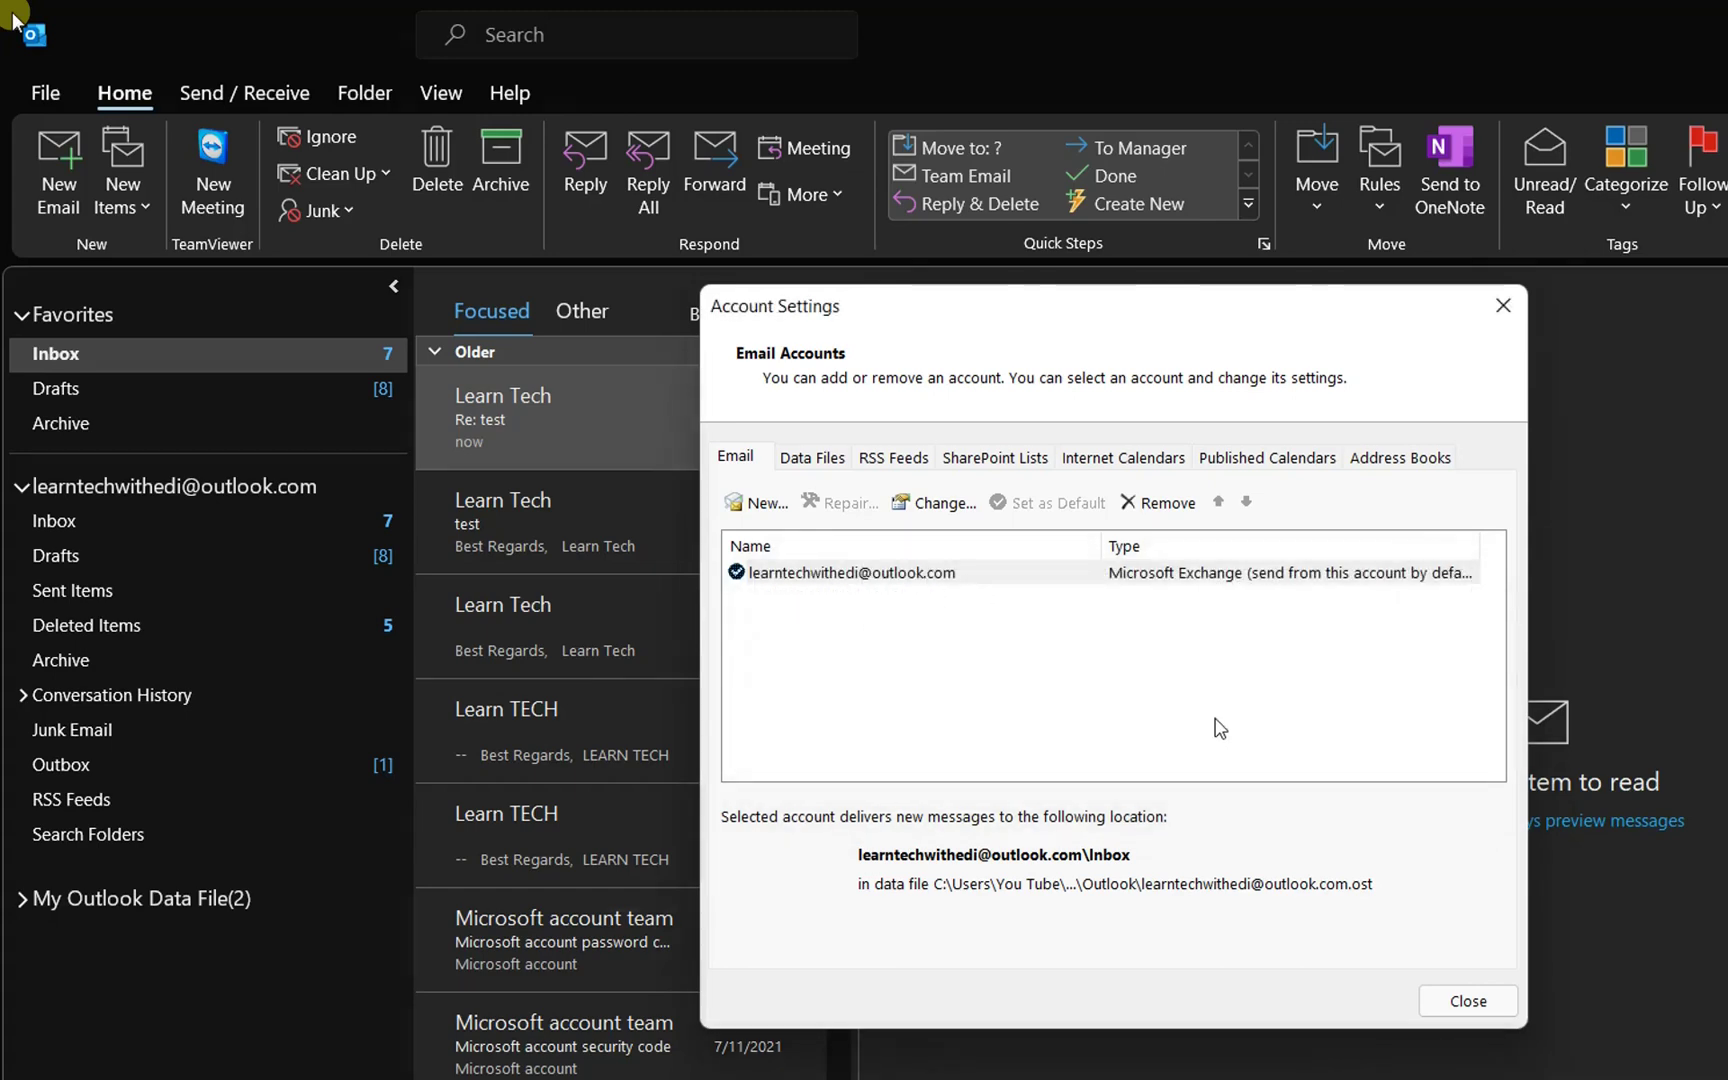
{"action": "key", "text": "super+s"}
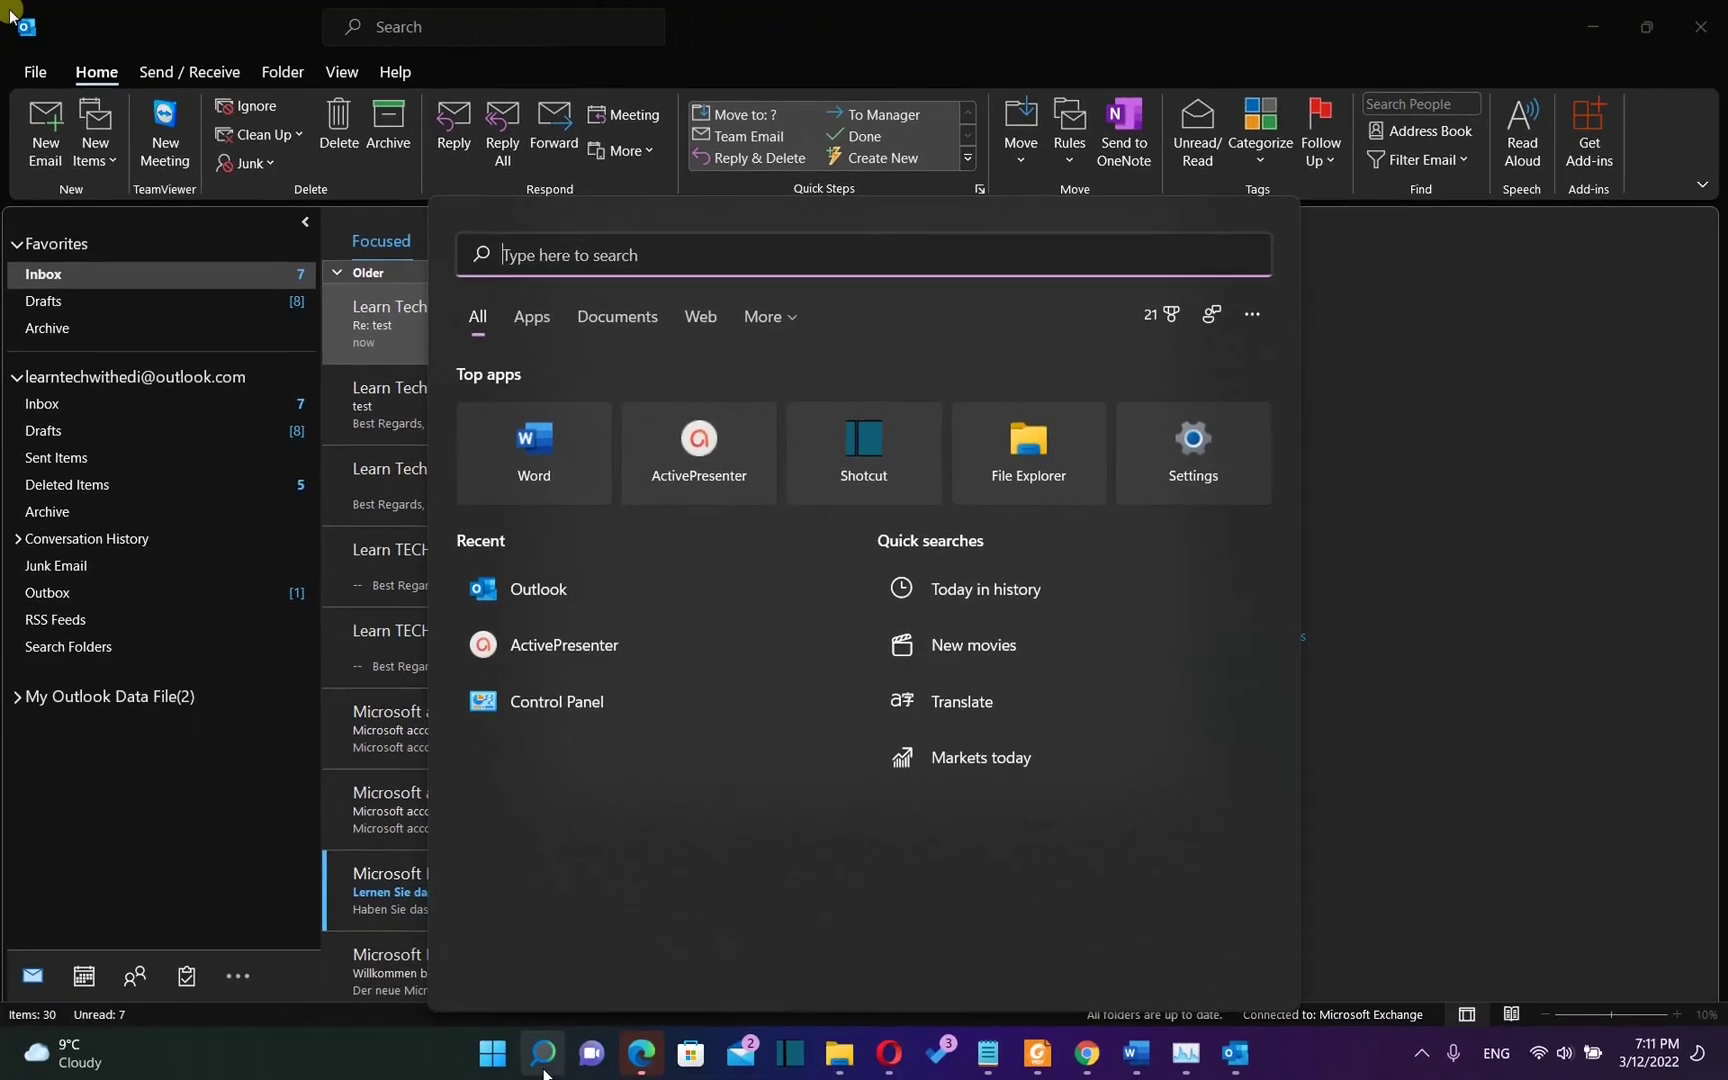
{"action": "type", "text": "control"}
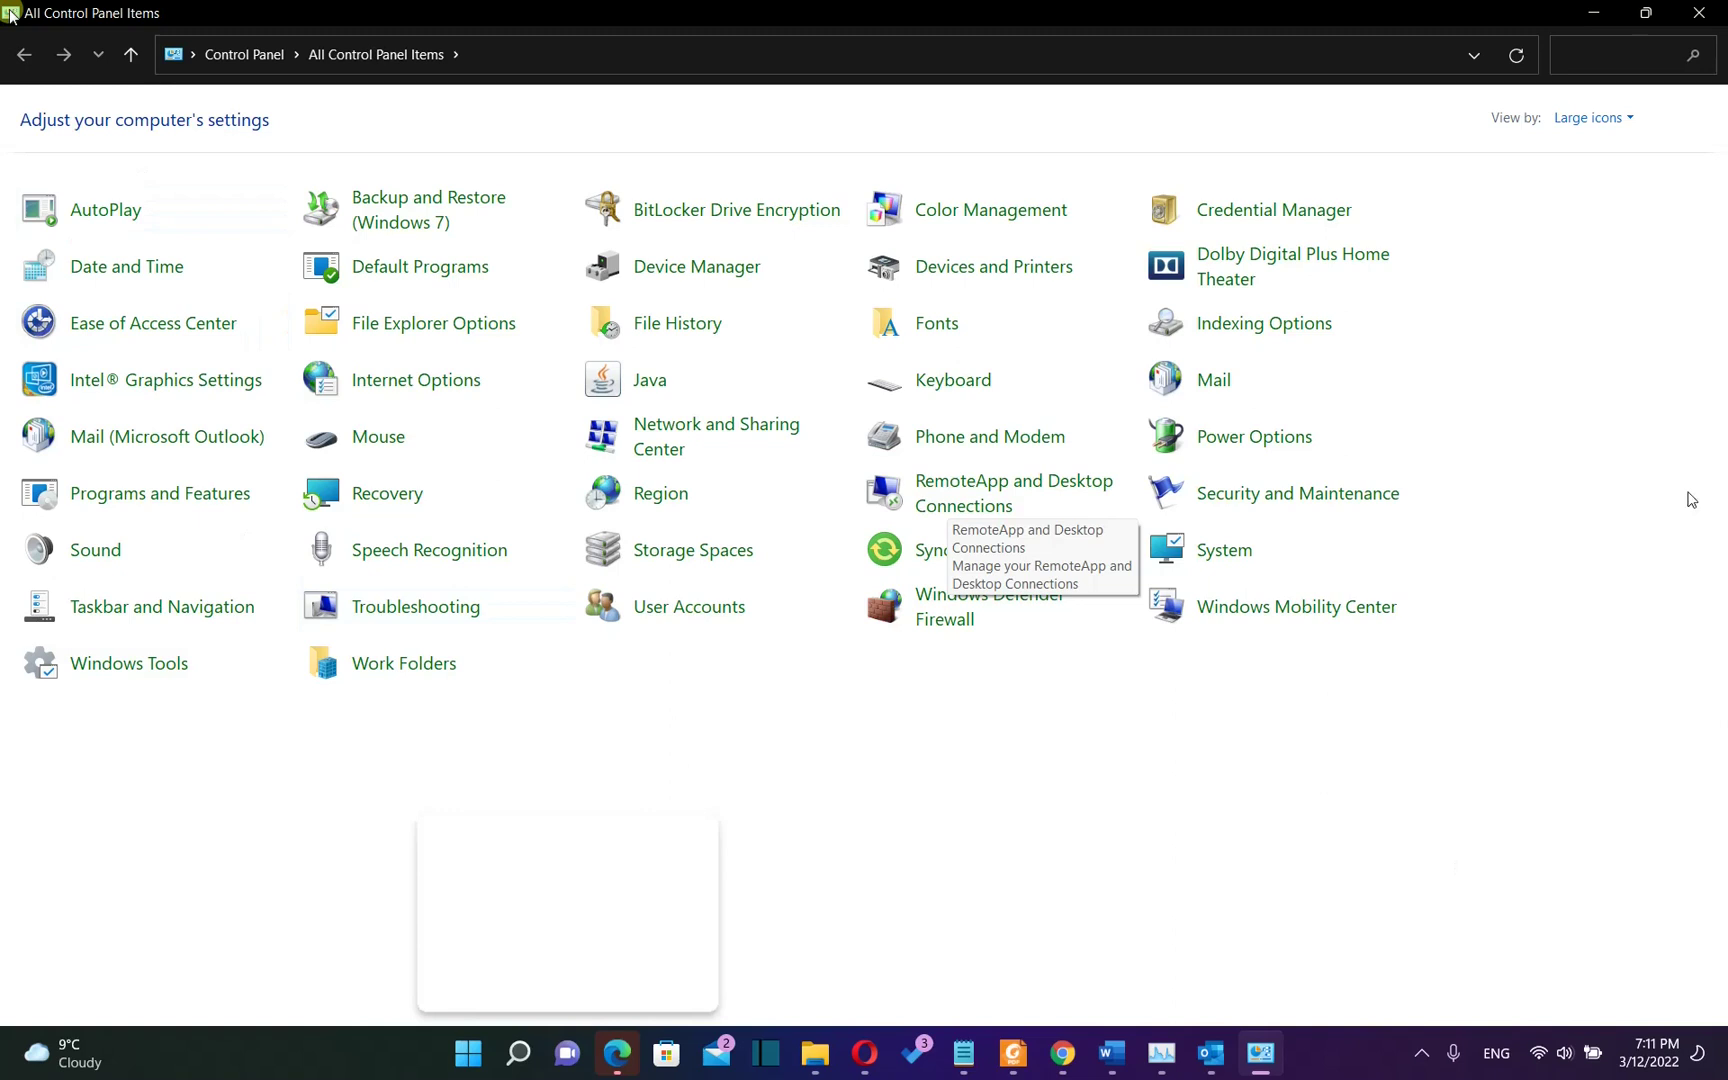
Show Control Panel items as Large icons and open the Mail item
{"action": "left_click", "coordinate": [1572, 122]}
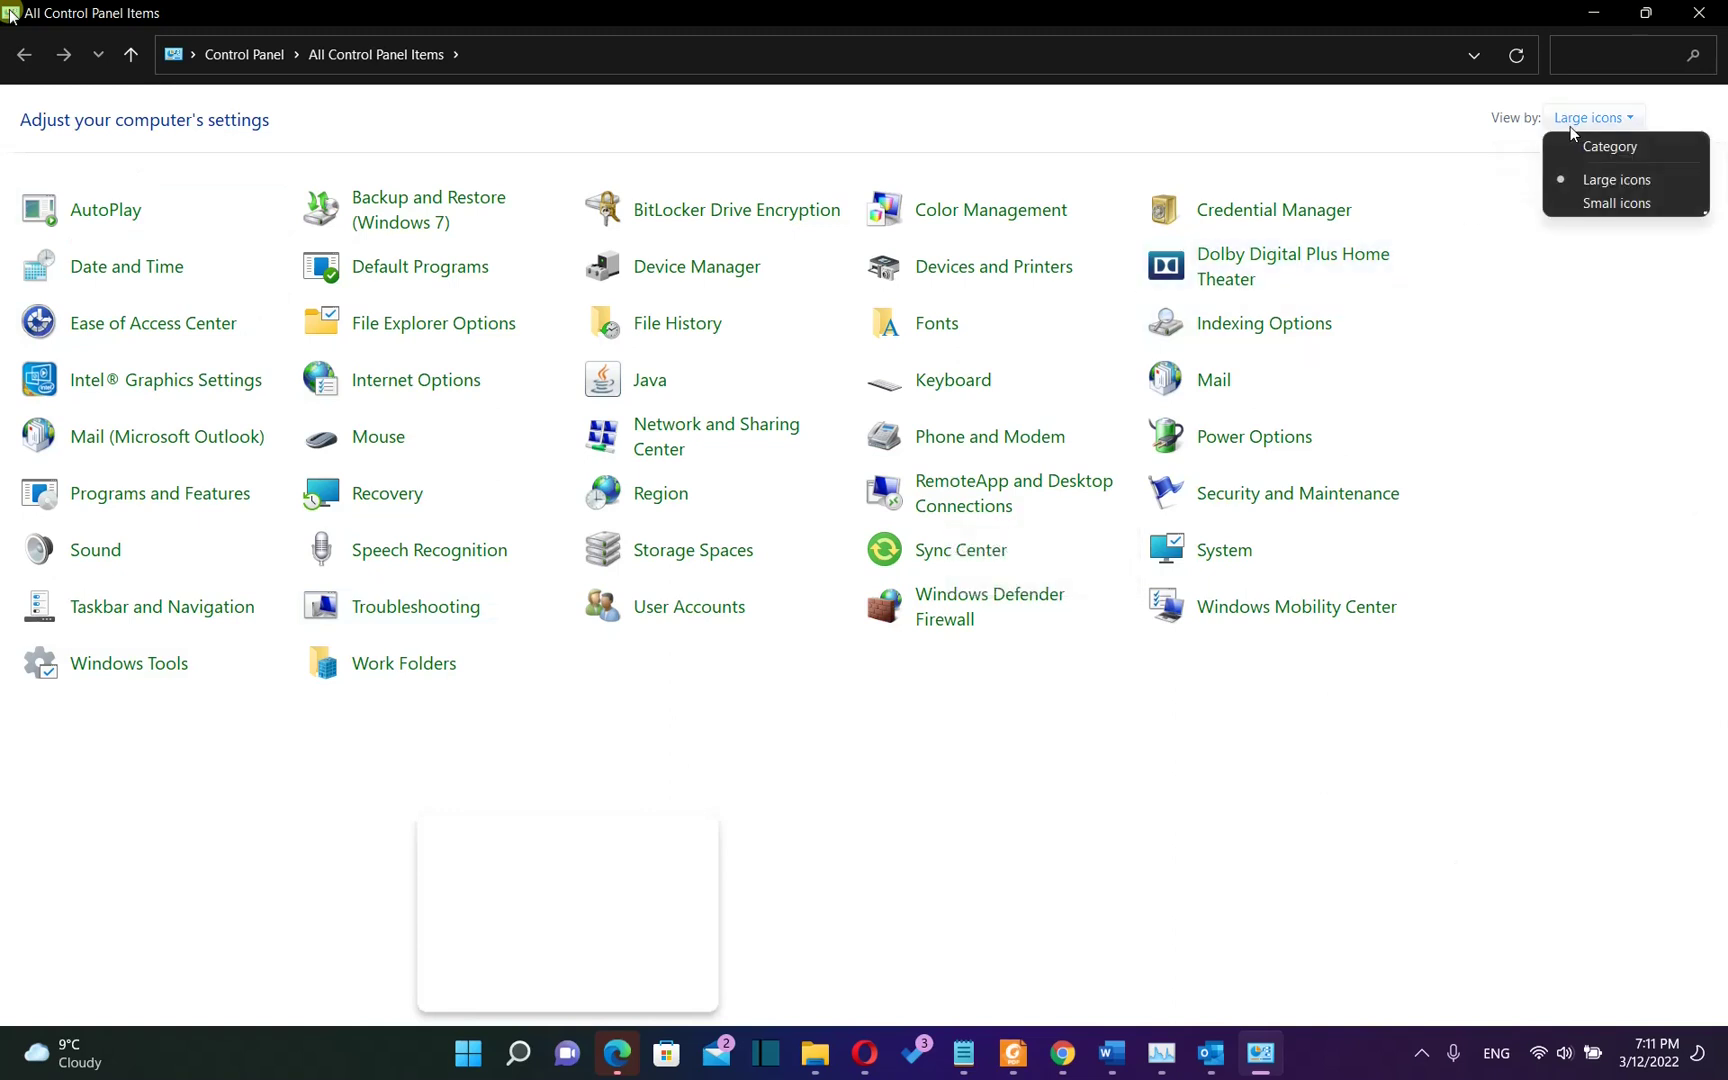
{"action": "left_click", "coordinate": [1585, 182]}
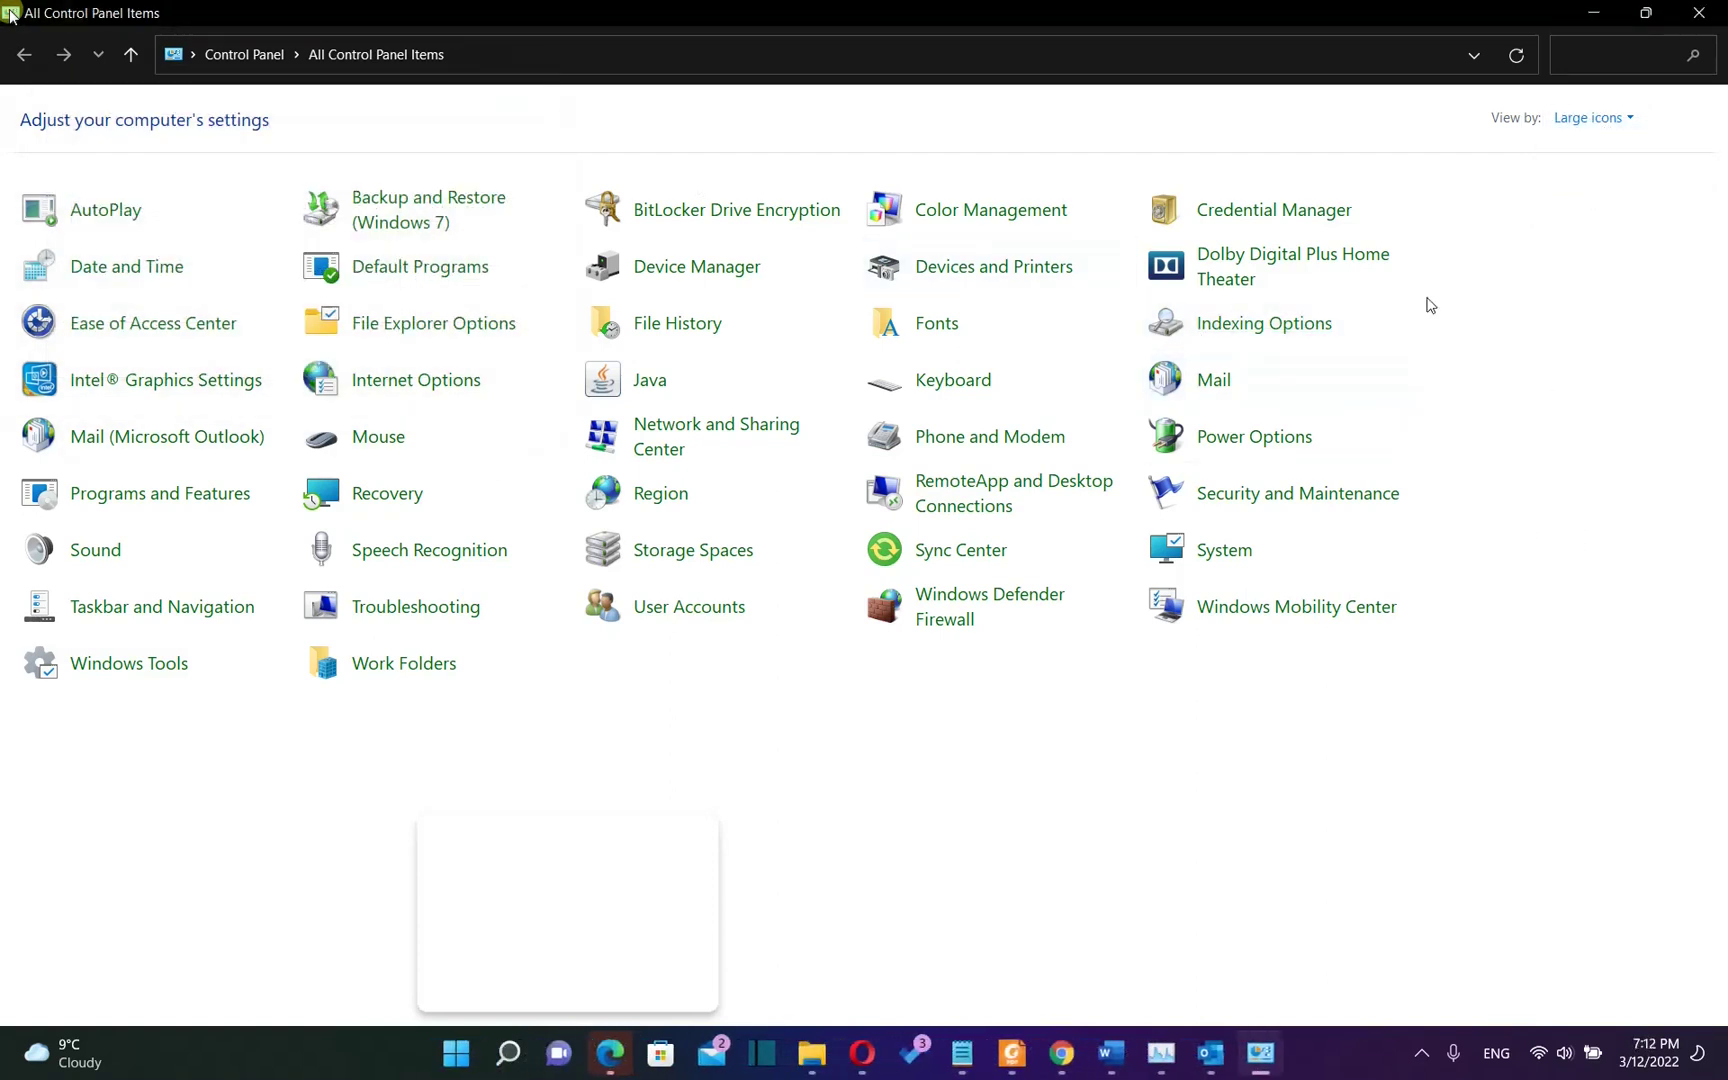
{"action": "left_click", "coordinate": [1205, 390]}
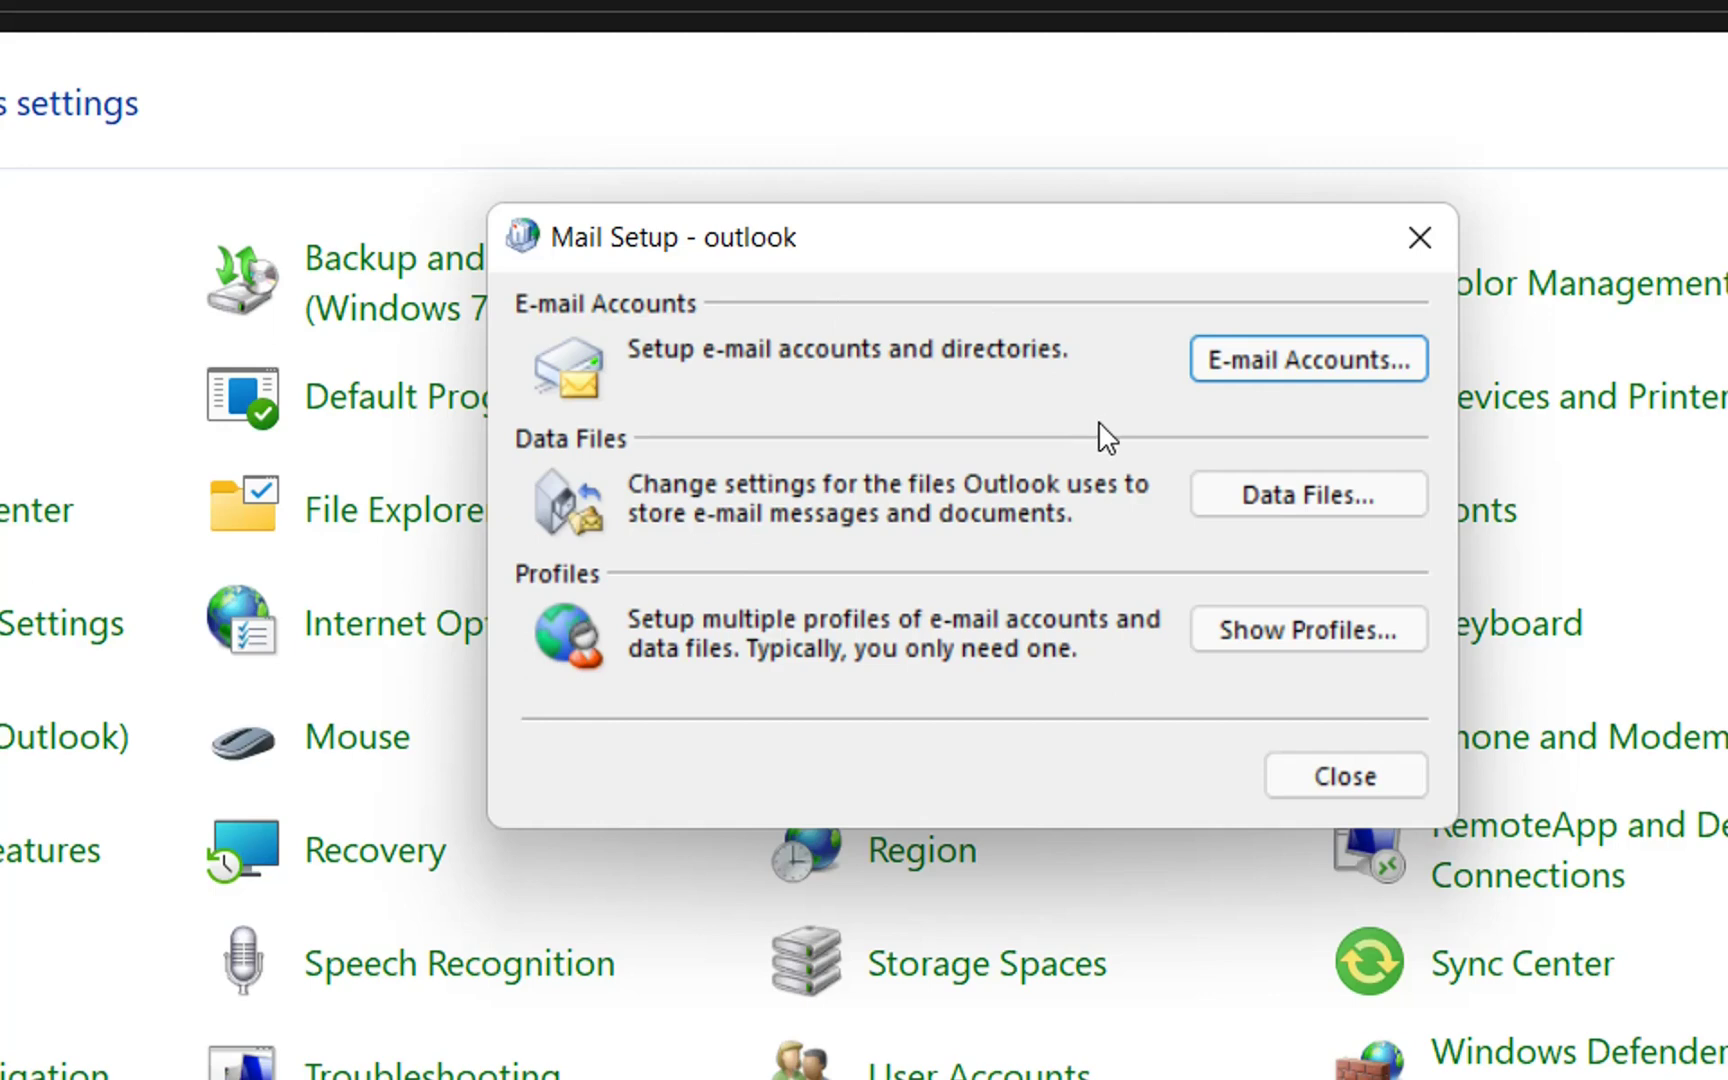
Show the mail profiles list from Mail Setup, with the 'outlook' profile selected
{"action": "left_click", "coordinate": [1310, 634]}
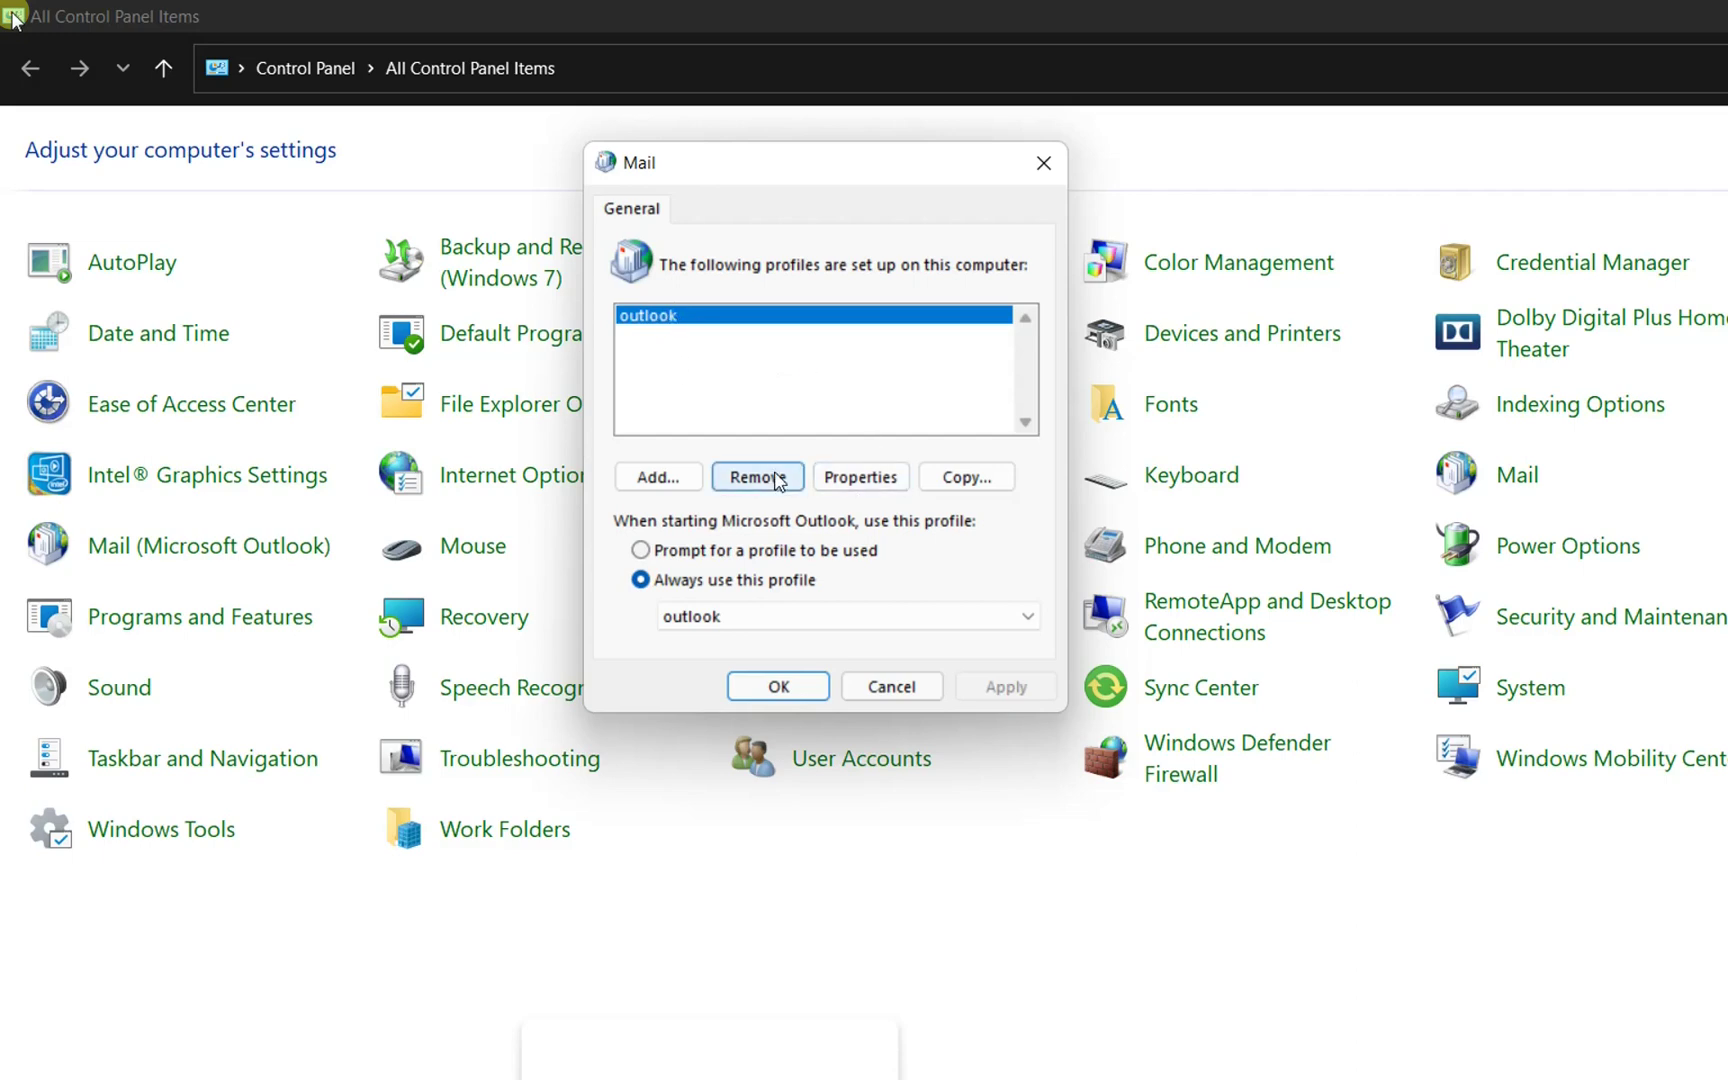
Remove the 'outlook' profile, choose 'Prompt for a profile to be used', and apply
{"action": "left_click", "coordinate": [757, 476]}
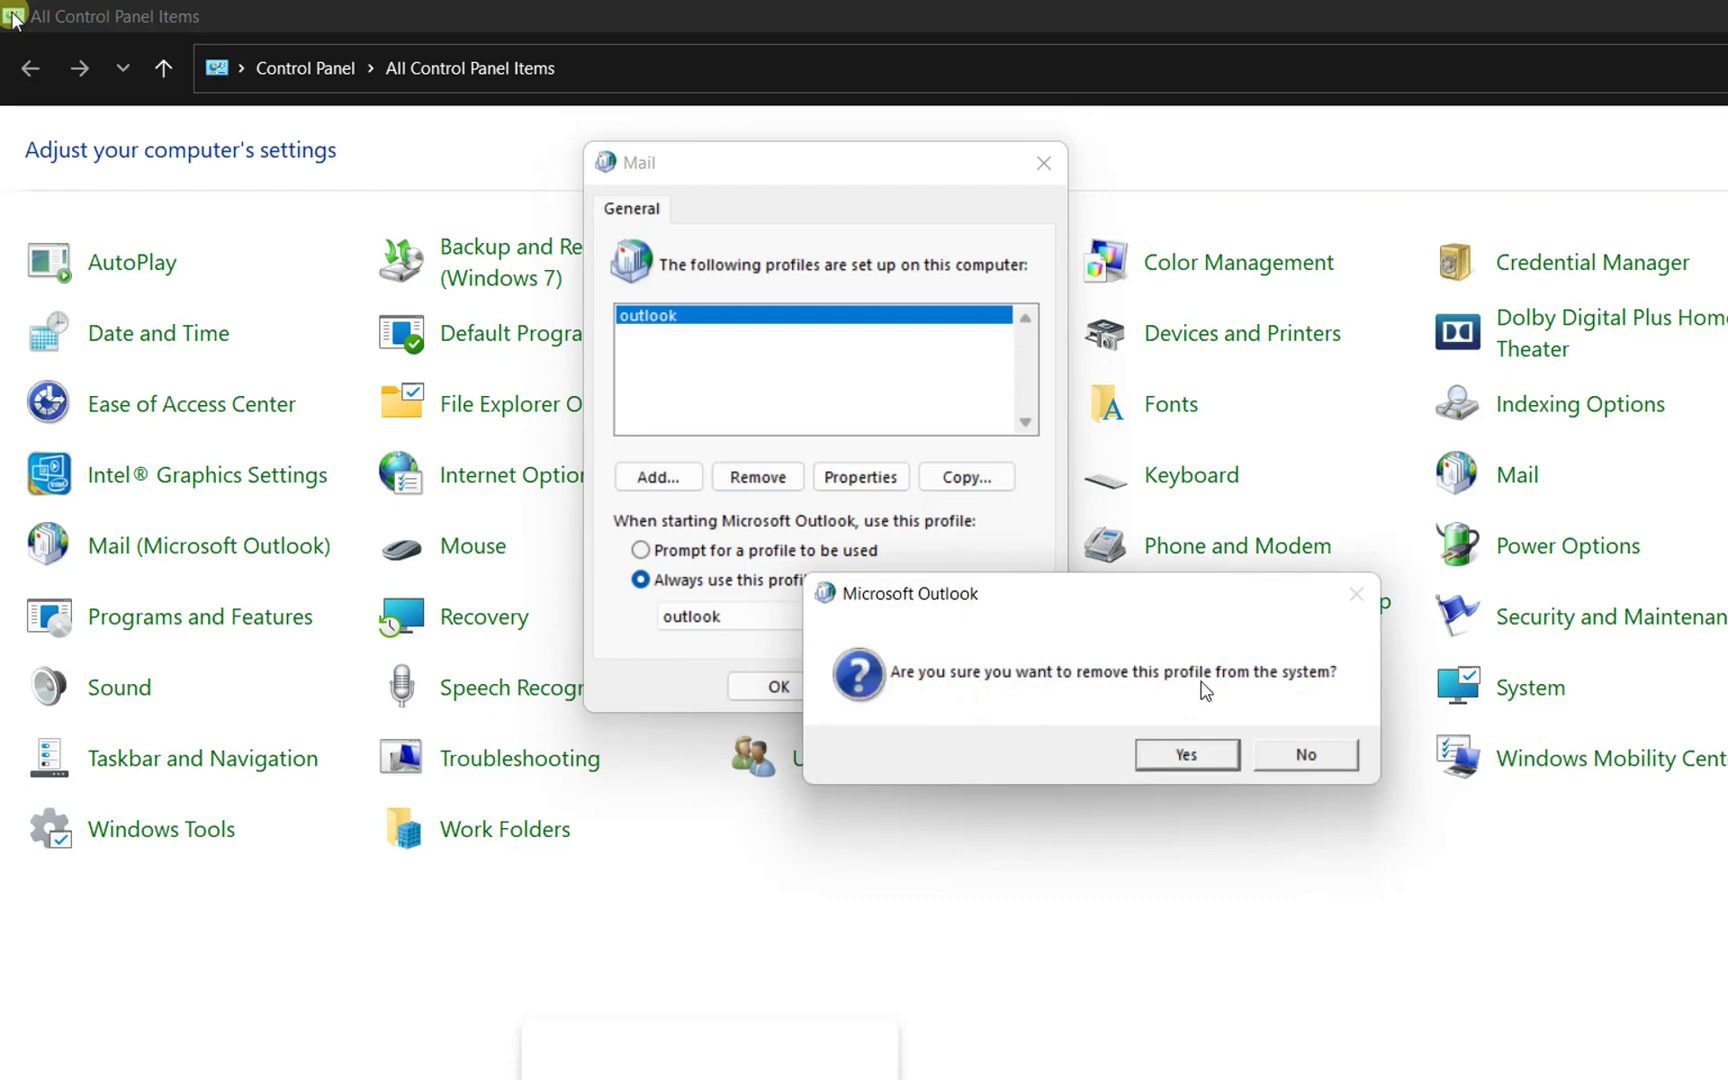
{"action": "left_click", "coordinate": [1159, 763]}
{"action": "left_click", "coordinate": [640, 550]}
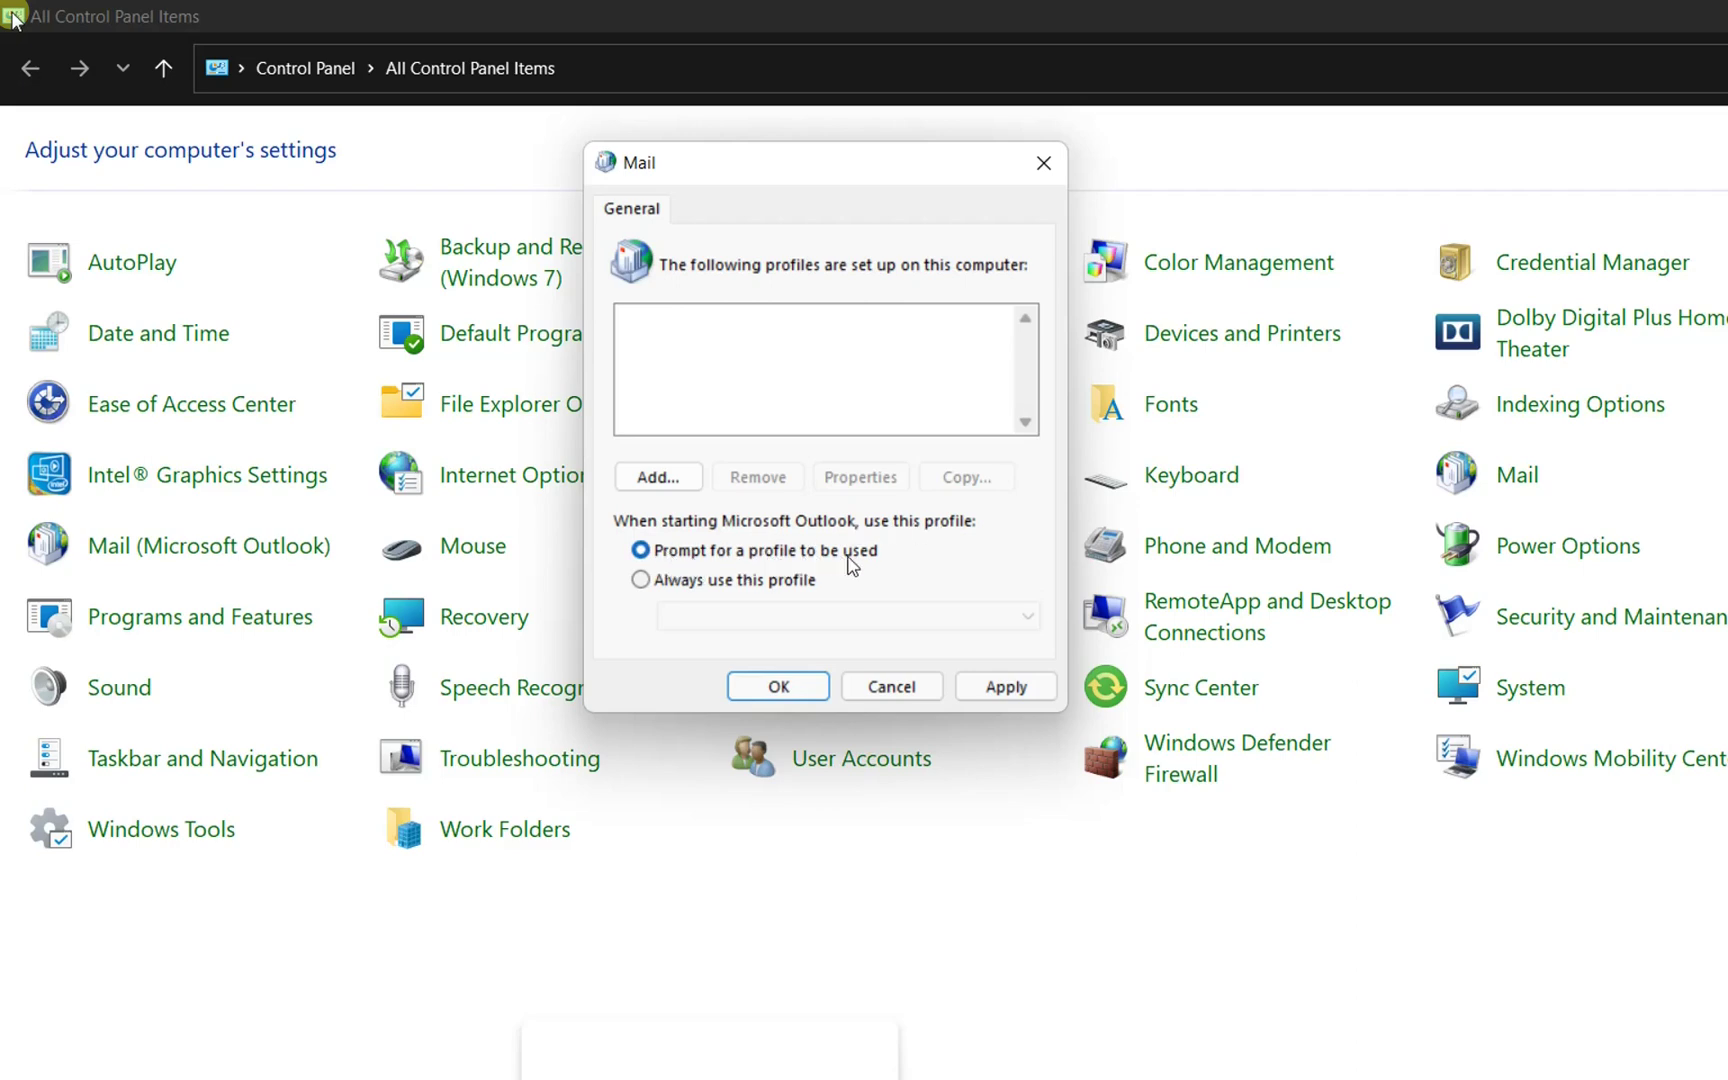
{"action": "left_click", "coordinate": [1005, 687]}
{"action": "left_click", "coordinate": [777, 687]}
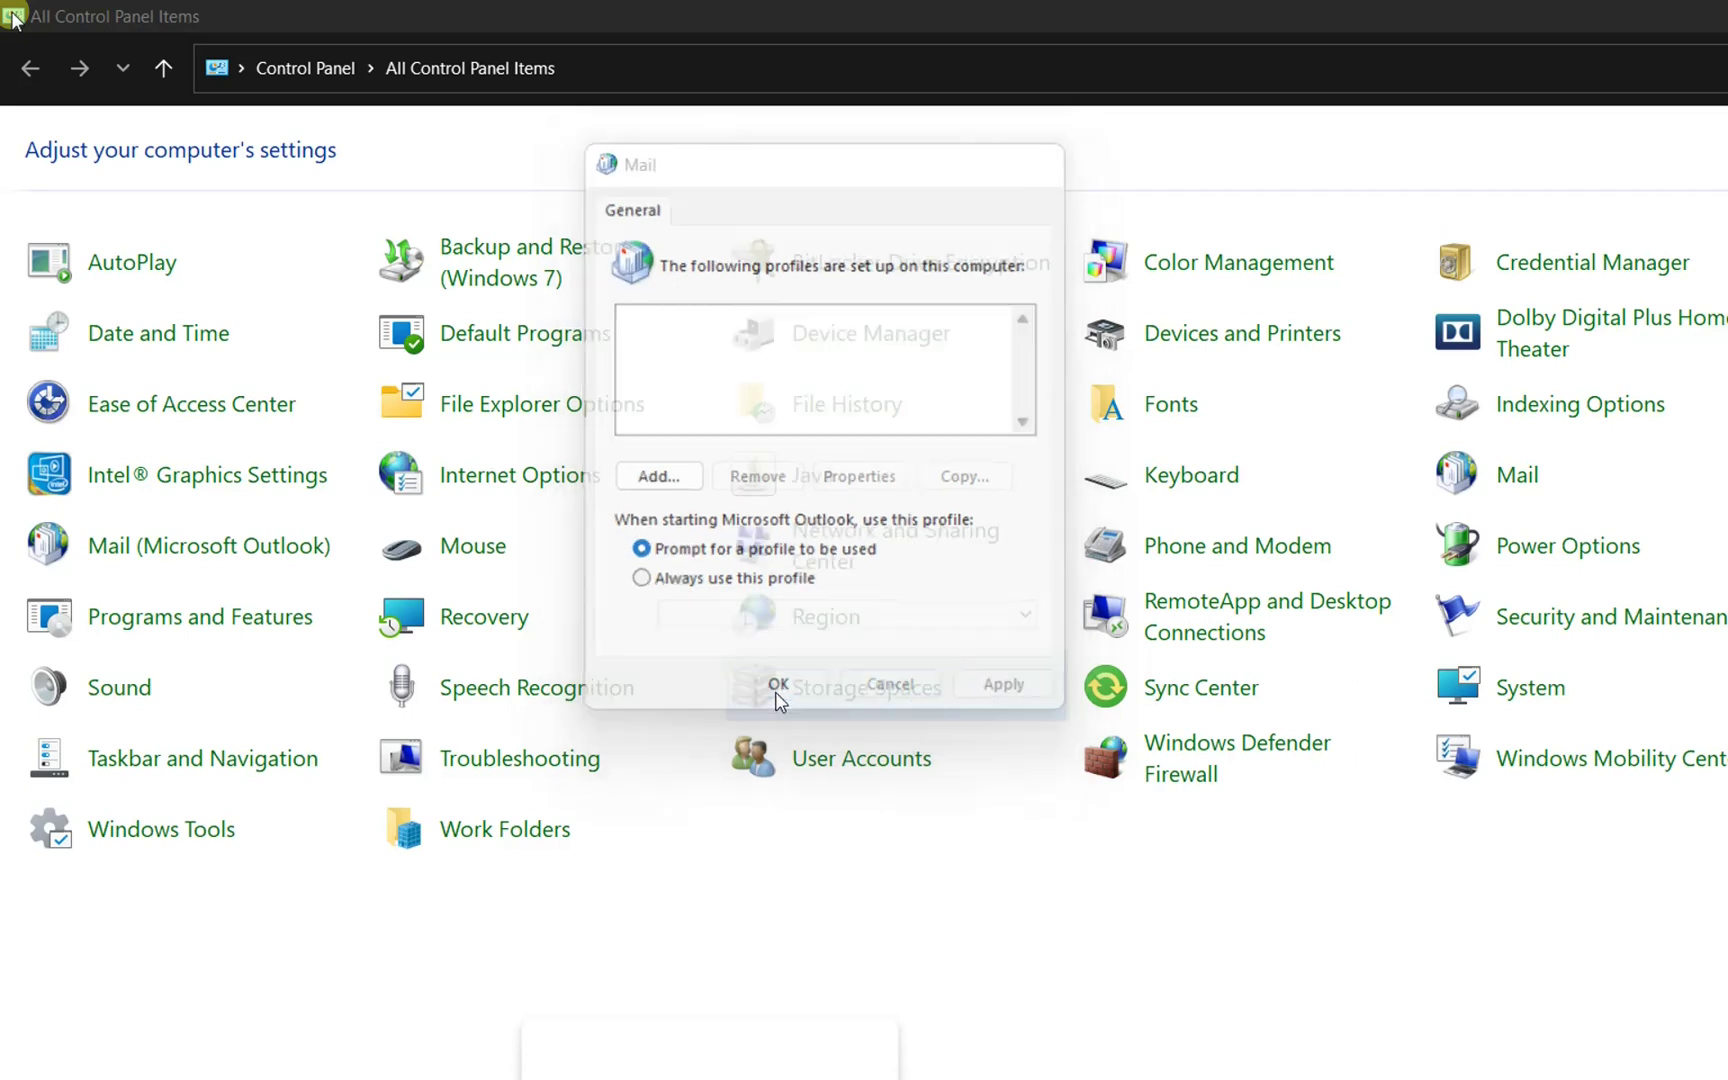
Relaunch Outlook from Start search and accept the Outlook profile in Choose Profile
{"action": "key", "text": "super"}
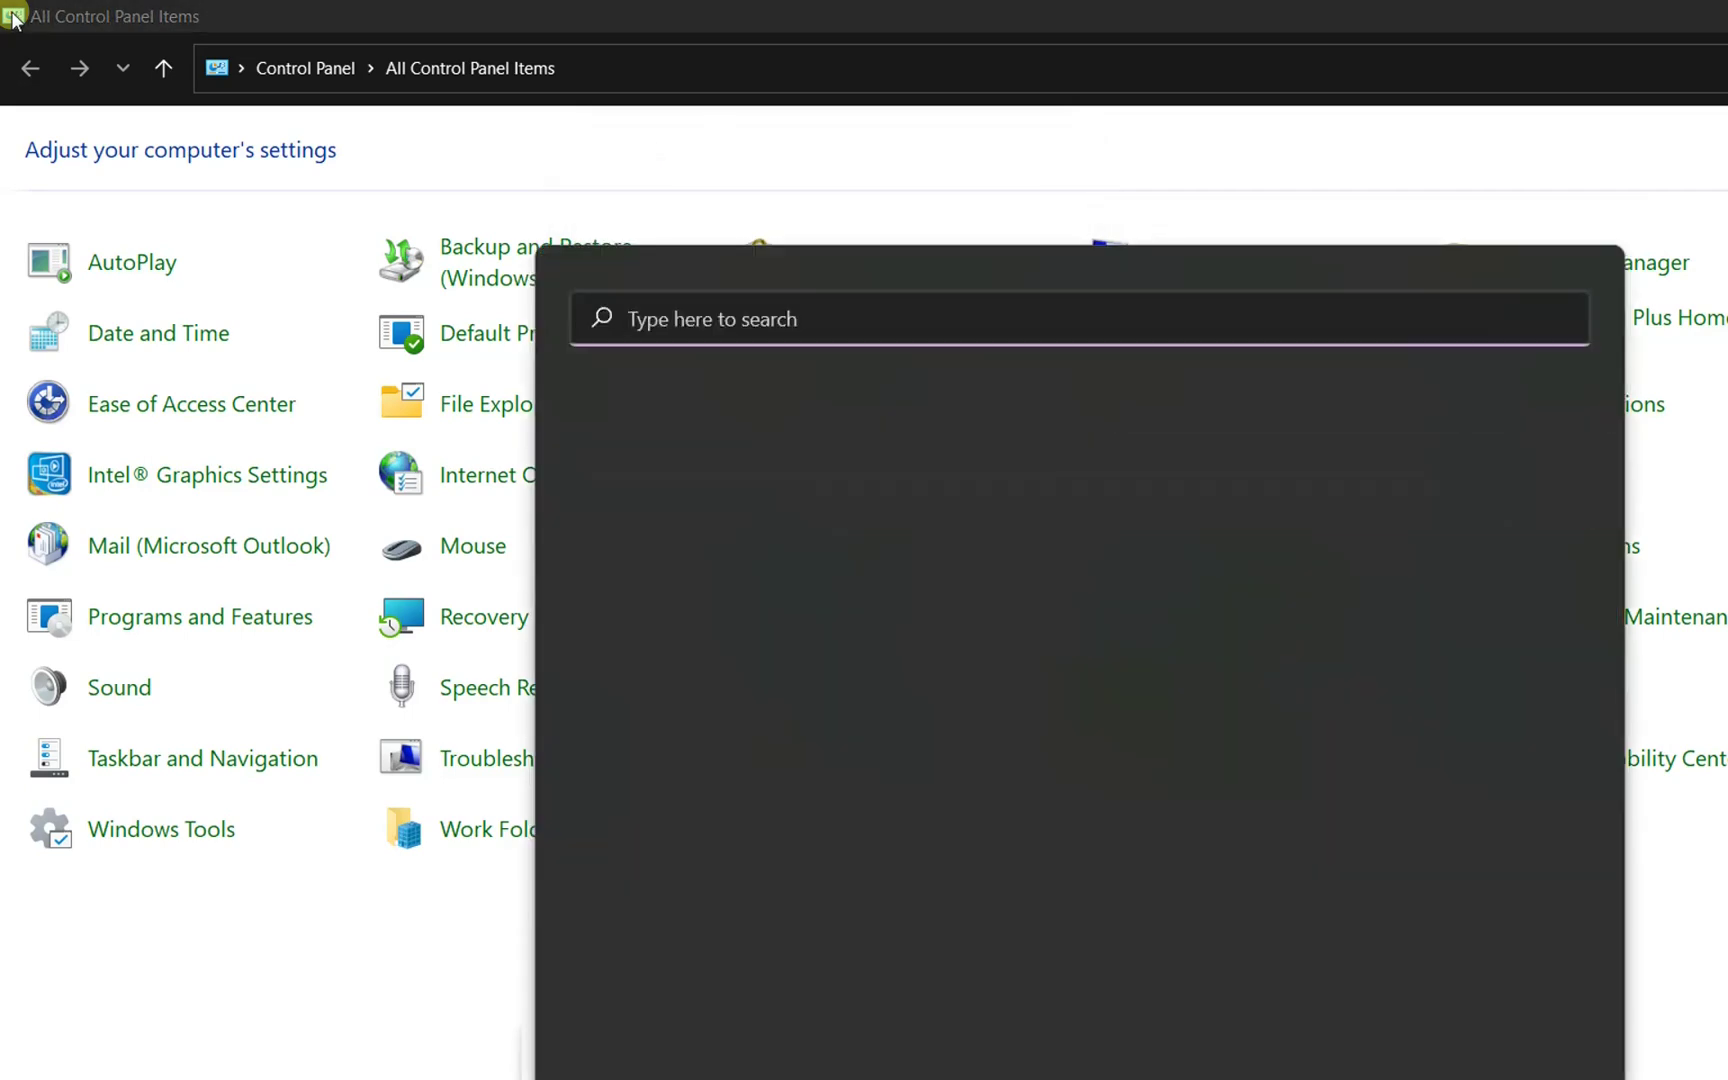
{"action": "type", "text": "outlook"}
{"action": "key", "text": "Return"}
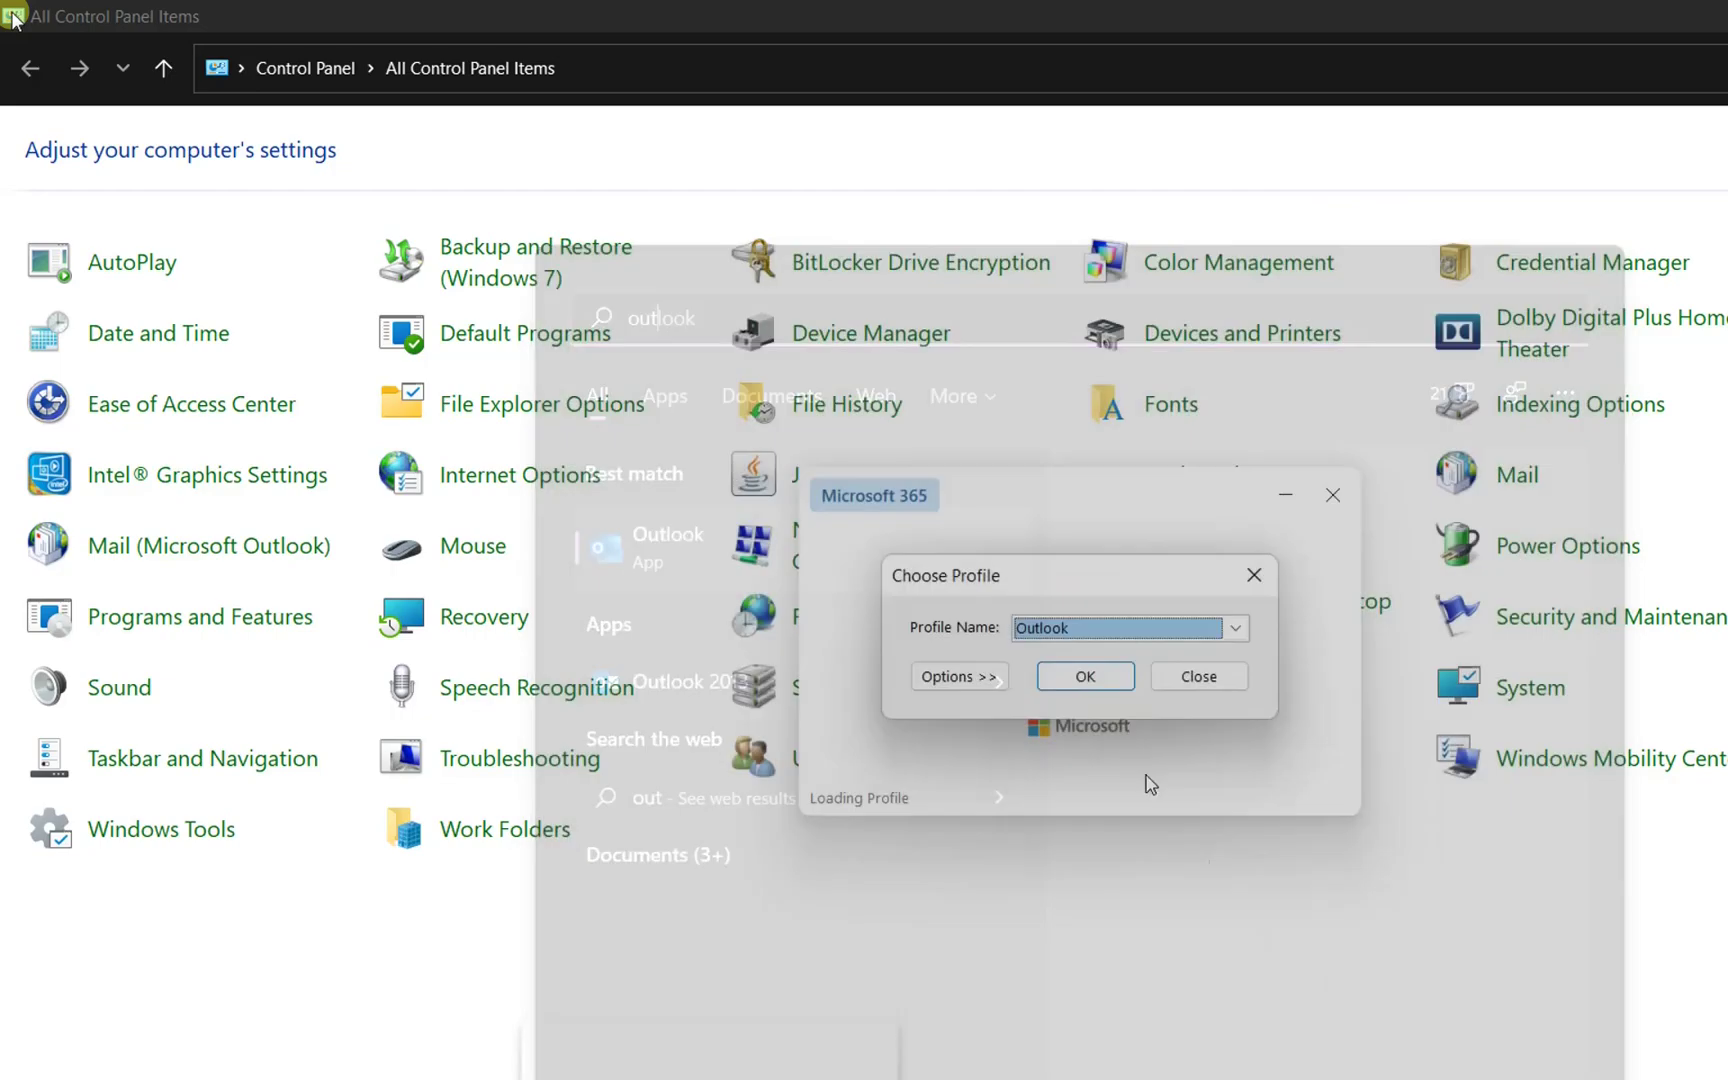
{"action": "left_click", "coordinate": [1085, 675]}
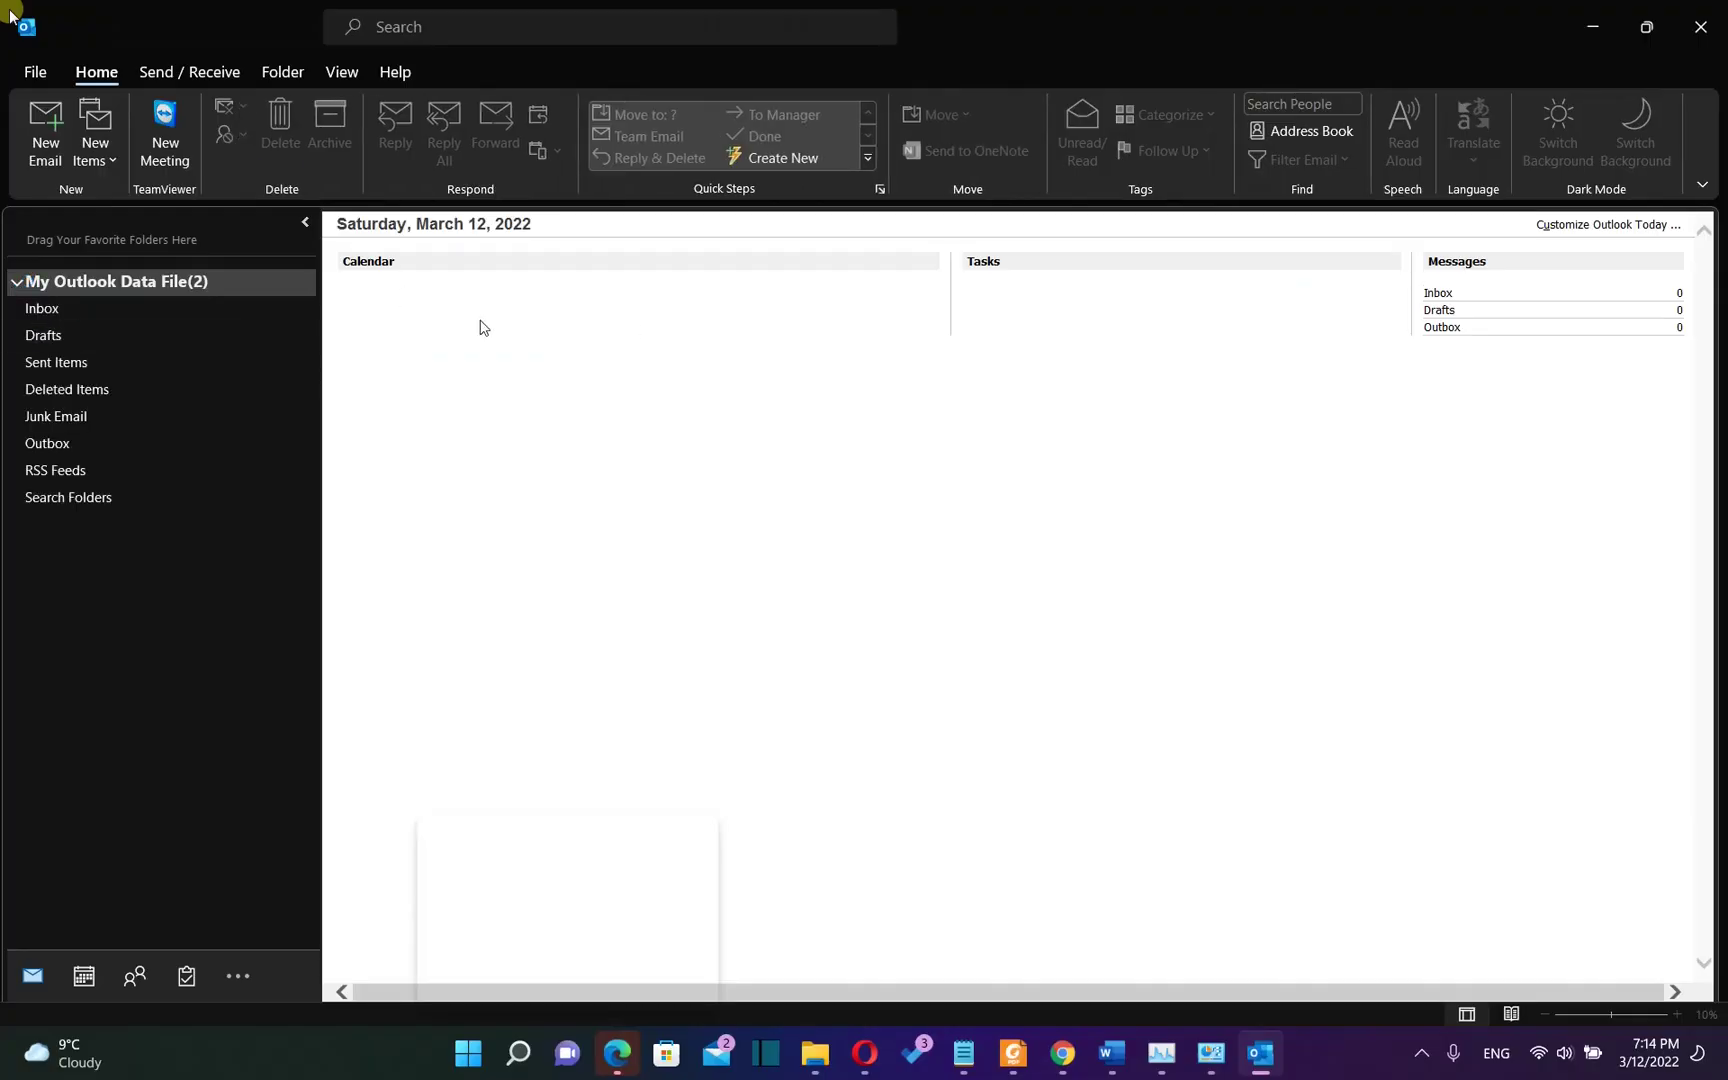